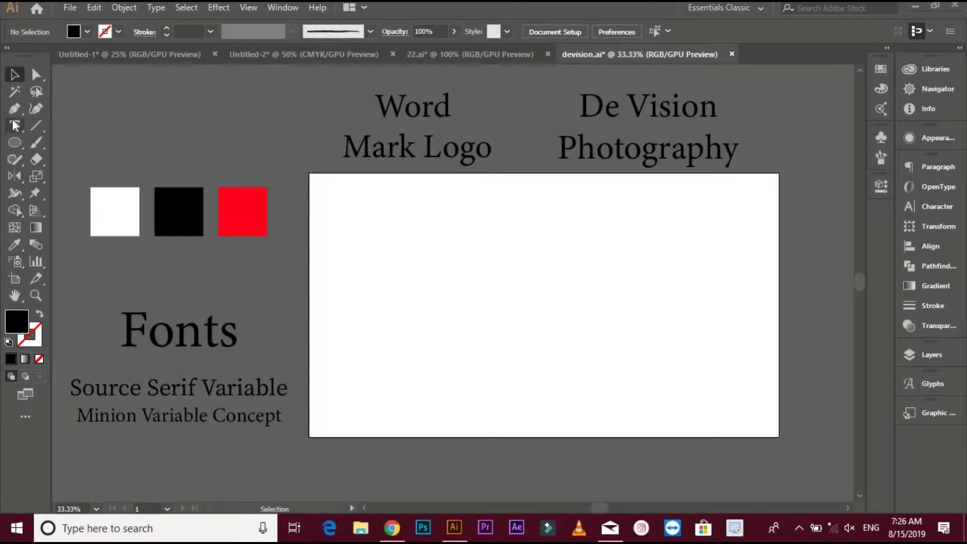
# Add a text object reading 'De' on the artboard, replacing the placeholder
pyautogui.click(14, 125)
pyautogui.click(370, 298)
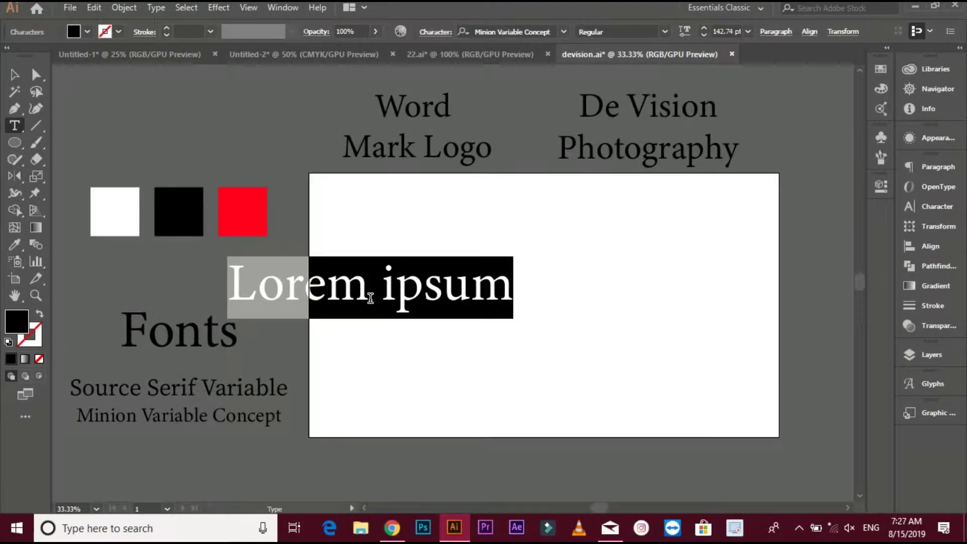
pyautogui.press('BackSpace')
pyautogui.write('De')
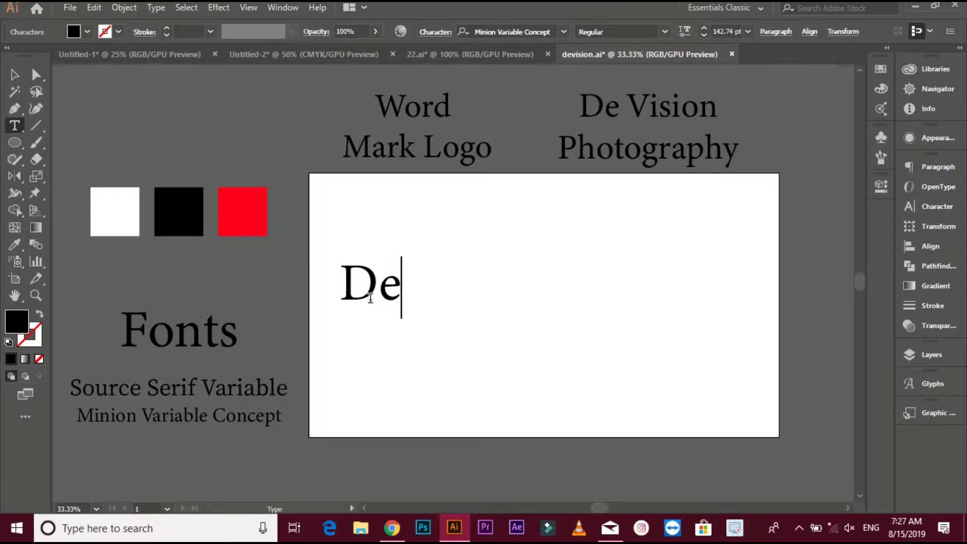
# Move the De text to the right on the artboard
pyautogui.click(15, 75)
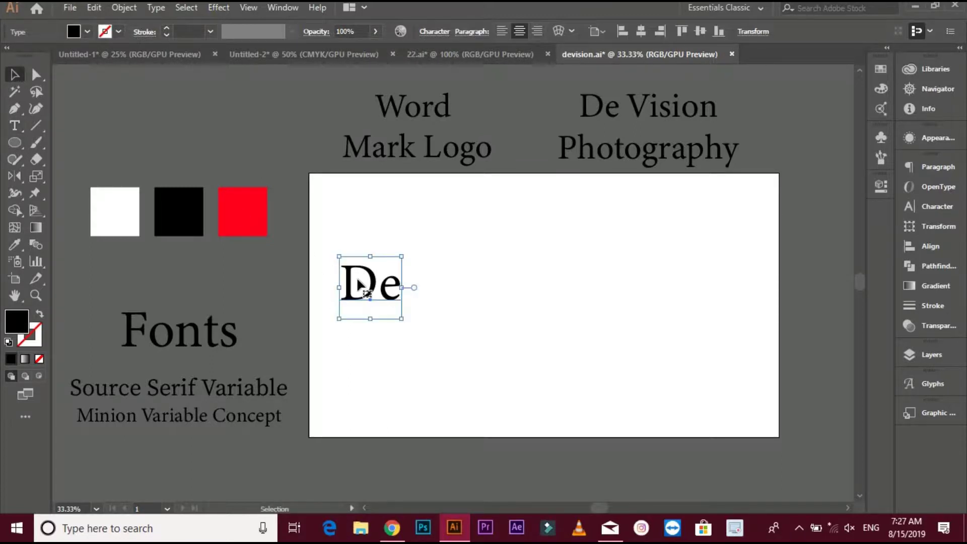
pyautogui.moveTo(372, 288); pyautogui.dragTo(429, 288)
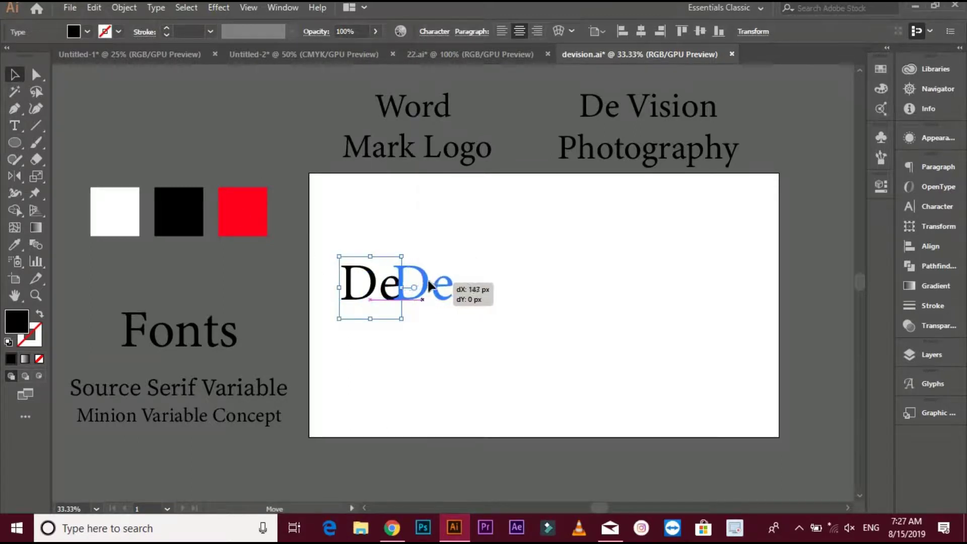
pyautogui.click(526, 308)
pyautogui.hscroll(3, 478, 303)
pyautogui.scroll(-1, 389, 305)
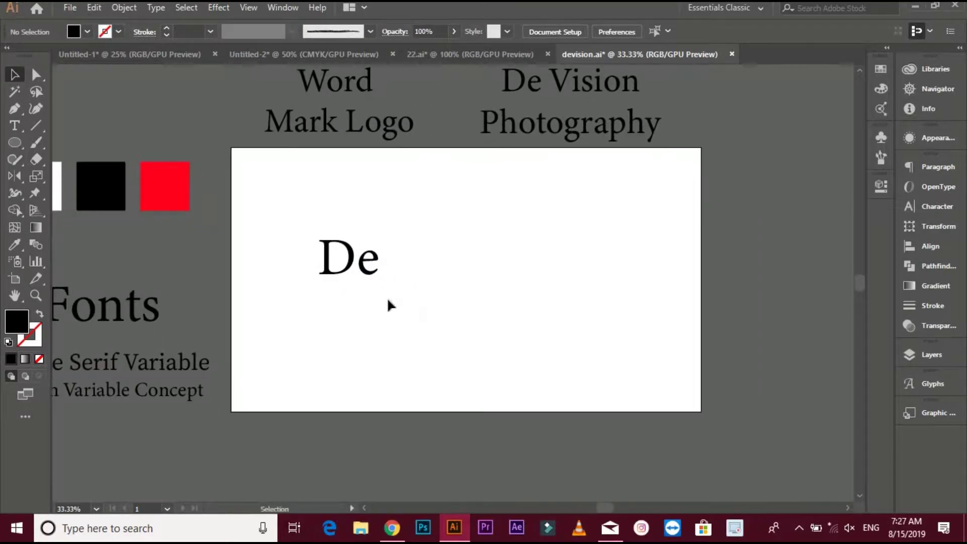
pyautogui.click(17, 108)
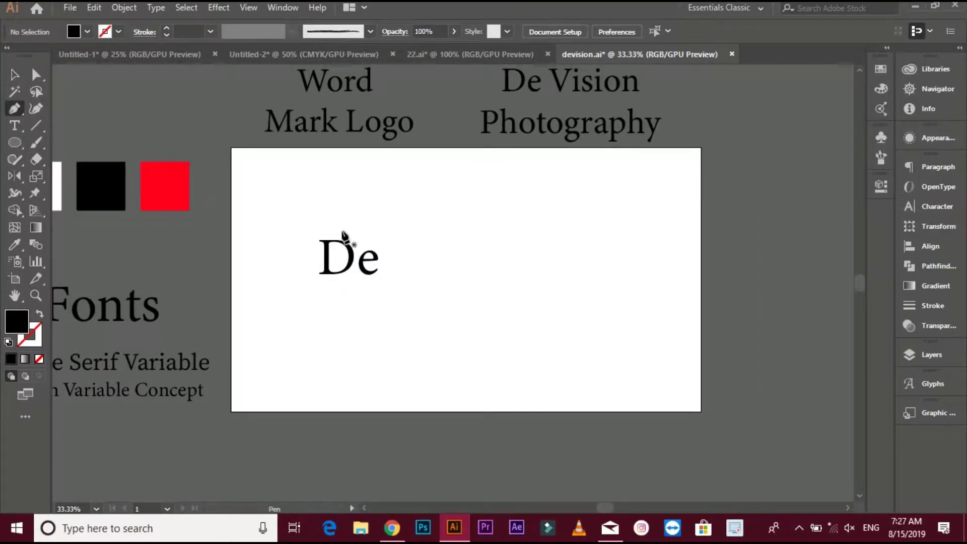
# Draw a curved V-shaped path after De, with a black stroke and no fill
pyautogui.click(369, 210)
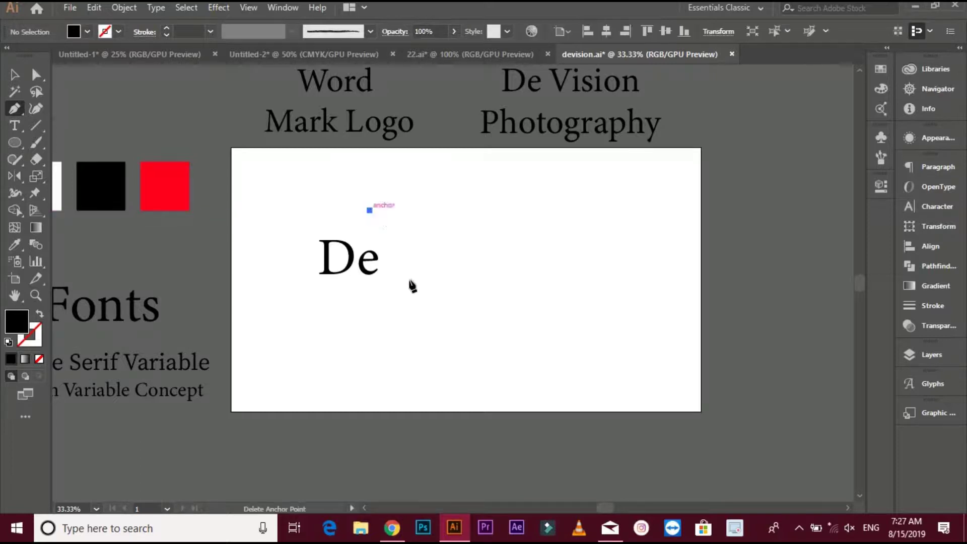
pyautogui.moveTo(397, 312); pyautogui.dragTo(397, 341)
pyautogui.click(397, 312)
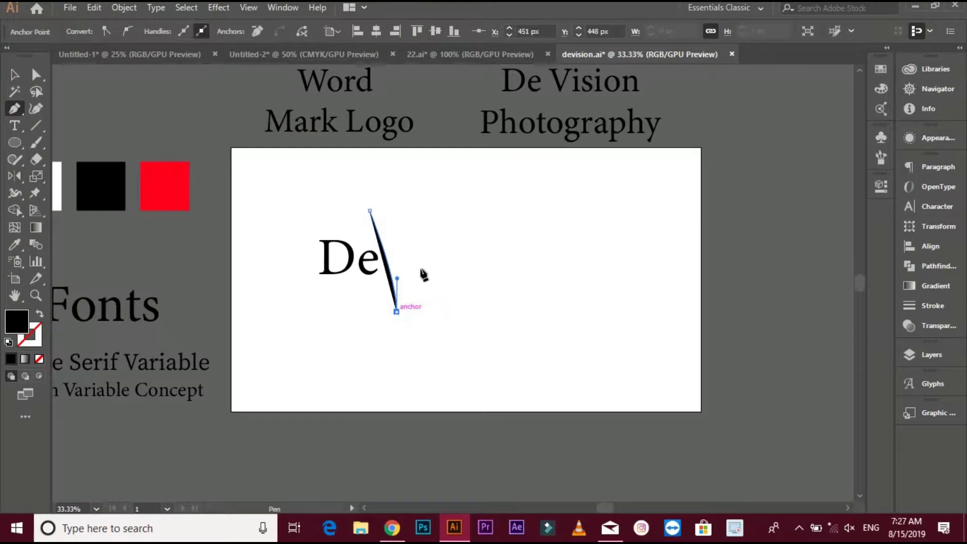
pyautogui.moveTo(462, 187)
pyautogui.mouseDown()
pyautogui.moveTo(506, 156)
pyautogui.moveTo(509, 164)
pyautogui.mouseUp()
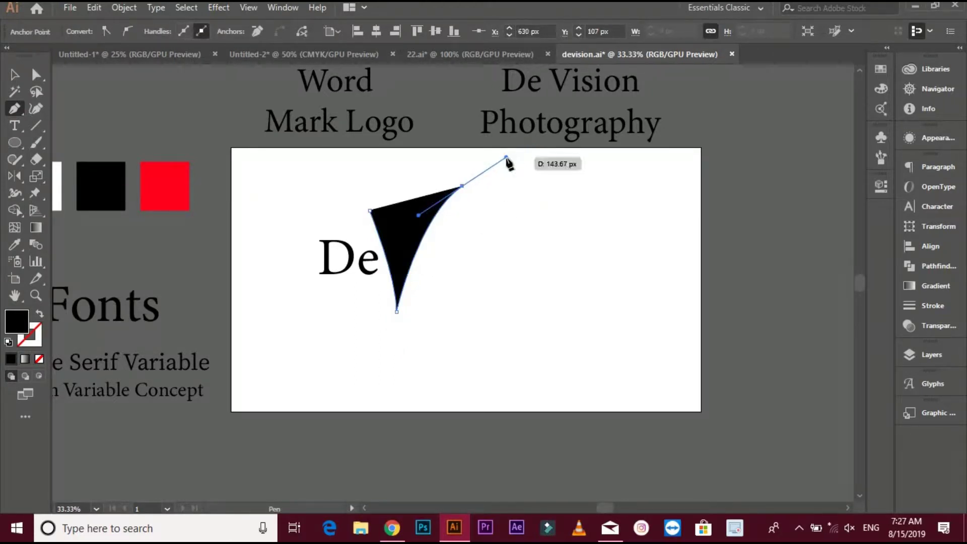
pyautogui.press('v')
pyautogui.click(39, 315)
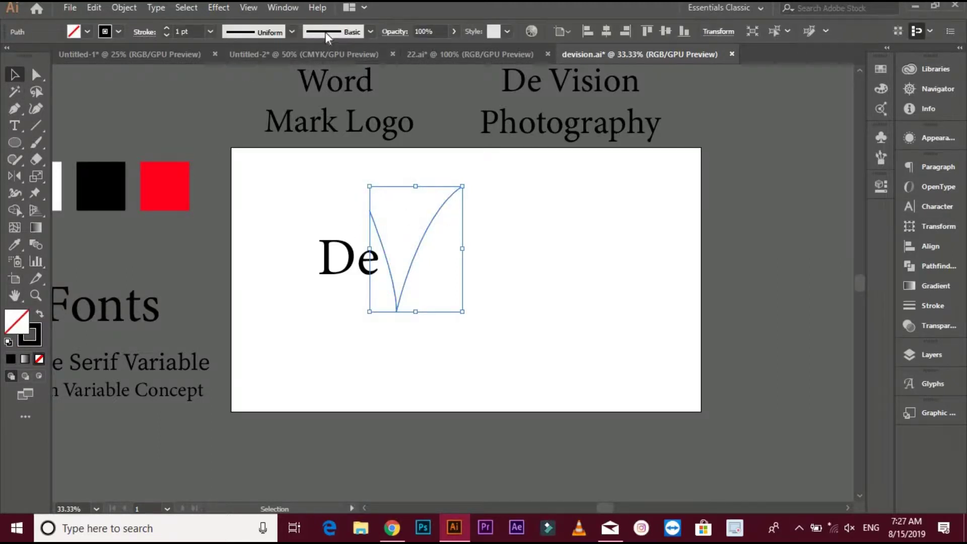
# Apply the Charcoal - Pencil brush and Width Profile 1 to the V
pyautogui.click(326, 31)
pyautogui.click(309, 113)
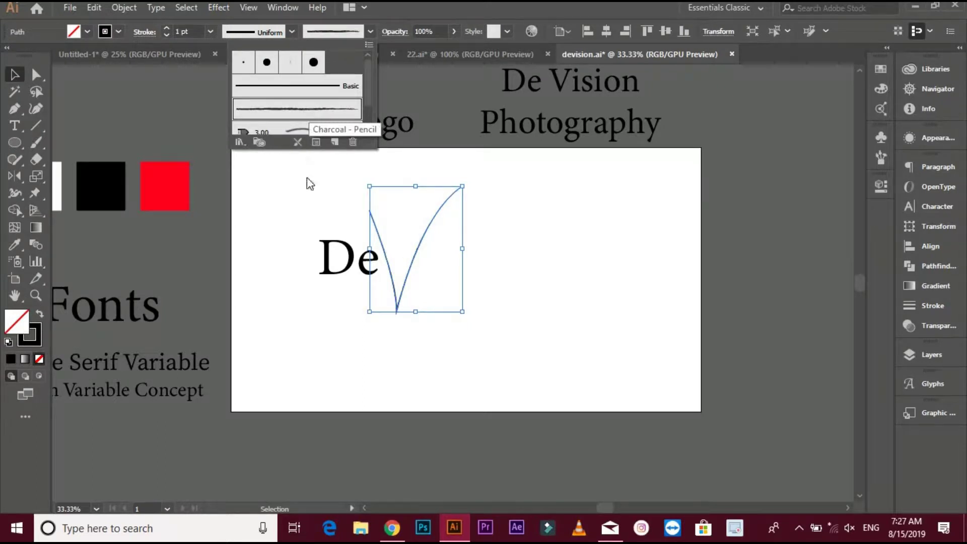
pyautogui.click(248, 36)
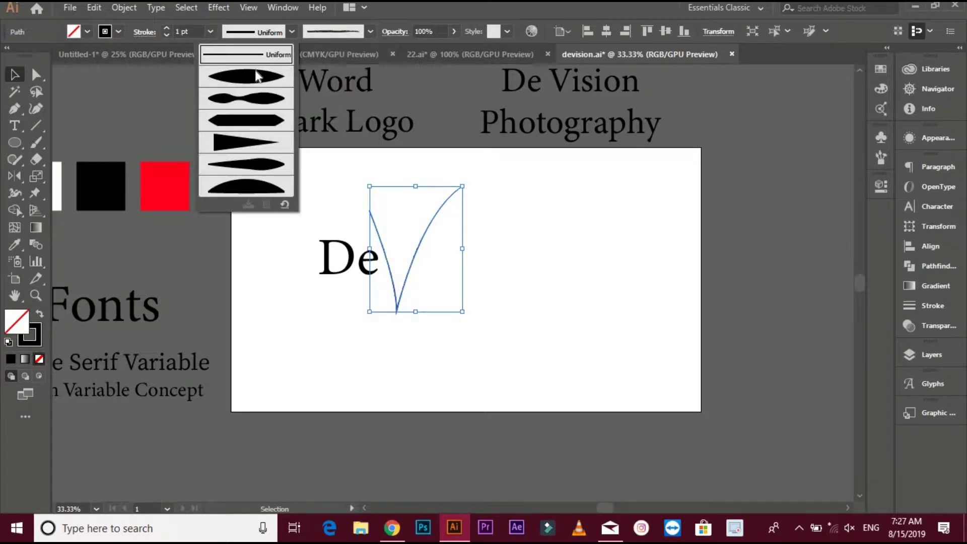
pyautogui.click(254, 99)
# Raise the V's stroke weight to 9 pt
pyautogui.click(187, 32)
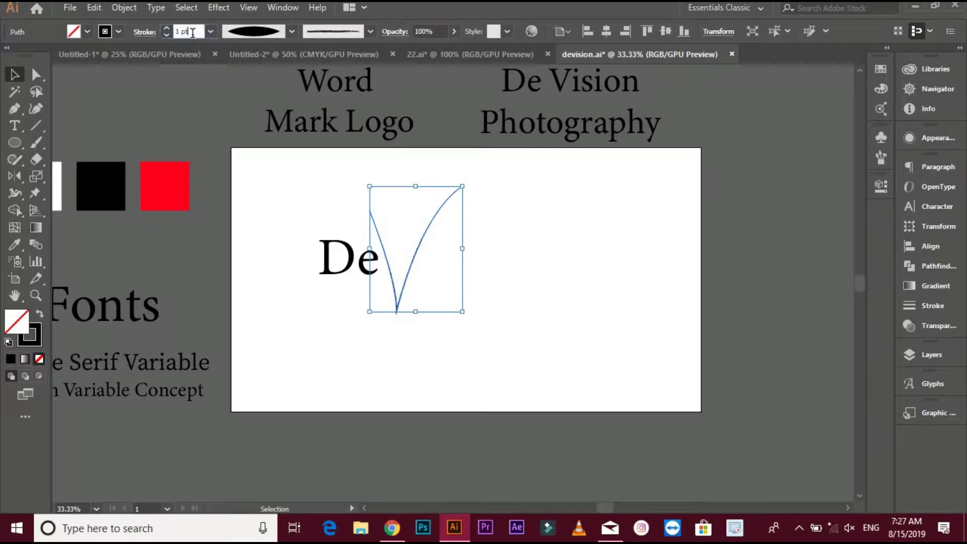
pyautogui.write('5')
pyautogui.press('Return')
pyautogui.press('Up')
pyautogui.press('Up')
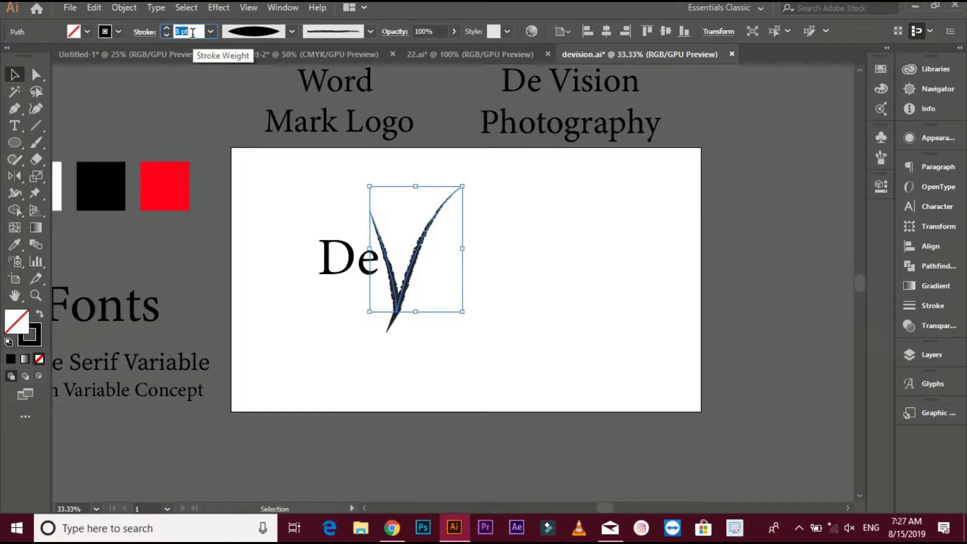
pyautogui.press('Up')
pyautogui.click(36, 74)
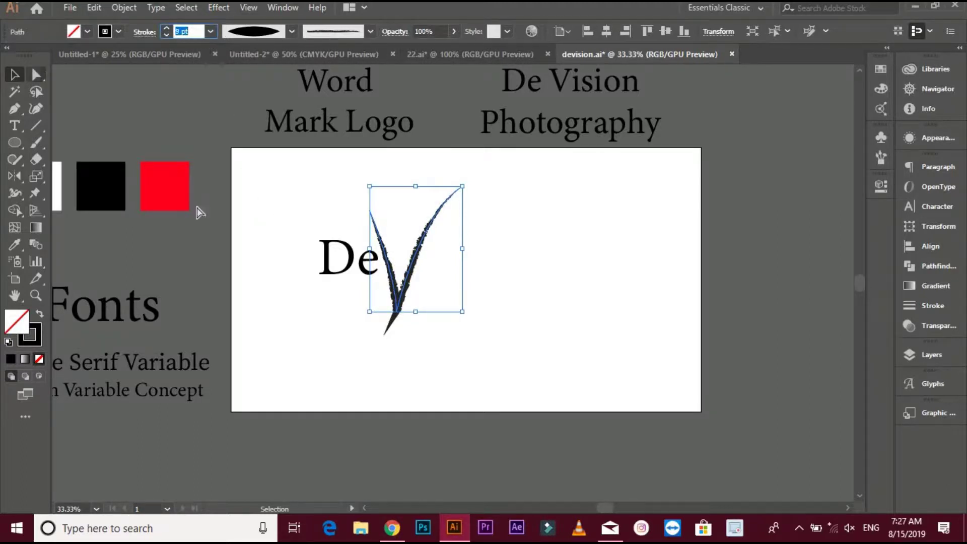
pyautogui.scroll(1, 335, 281)
# Pull the V's bottom anchor up and right, then select De and the V together
pyautogui.click(427, 328)
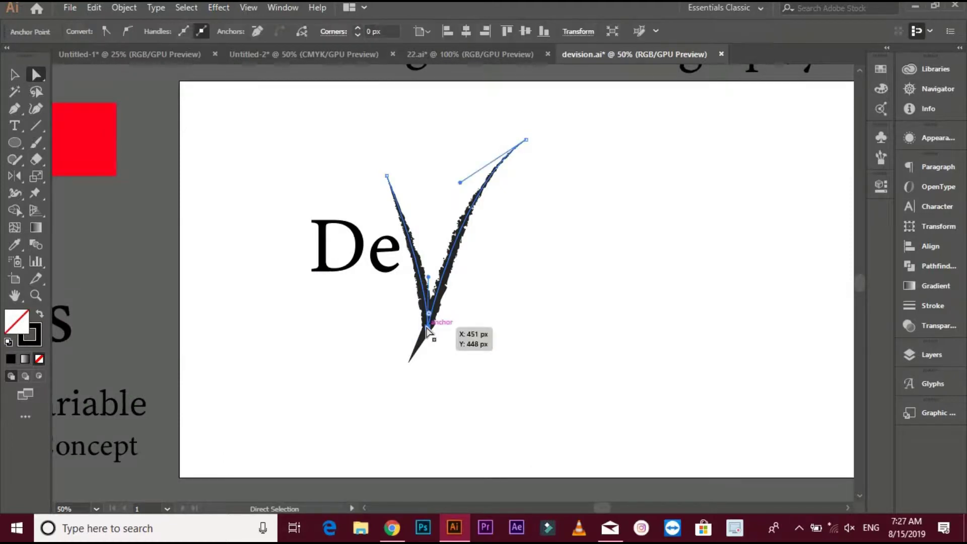
pyautogui.moveTo(430, 281); pyautogui.dragTo(423, 283)
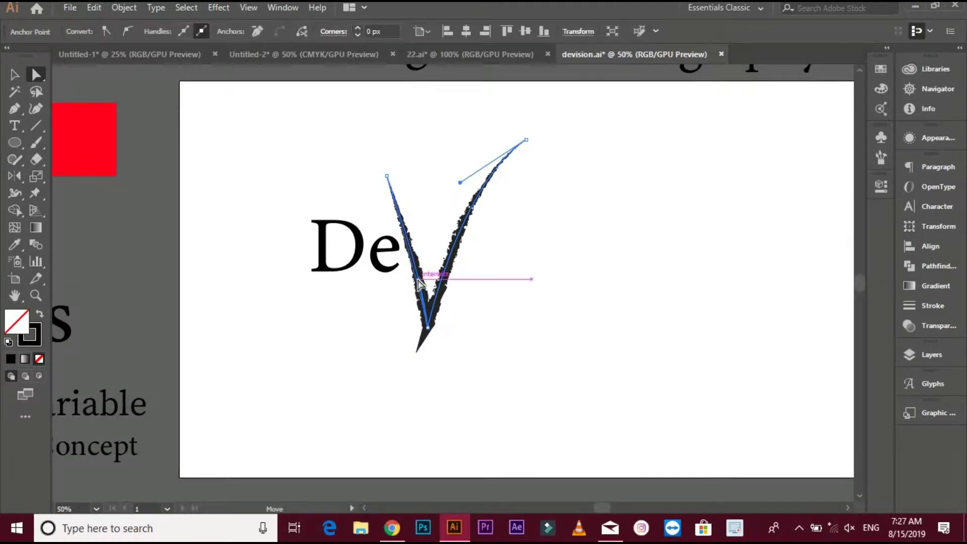
pyautogui.click(483, 313)
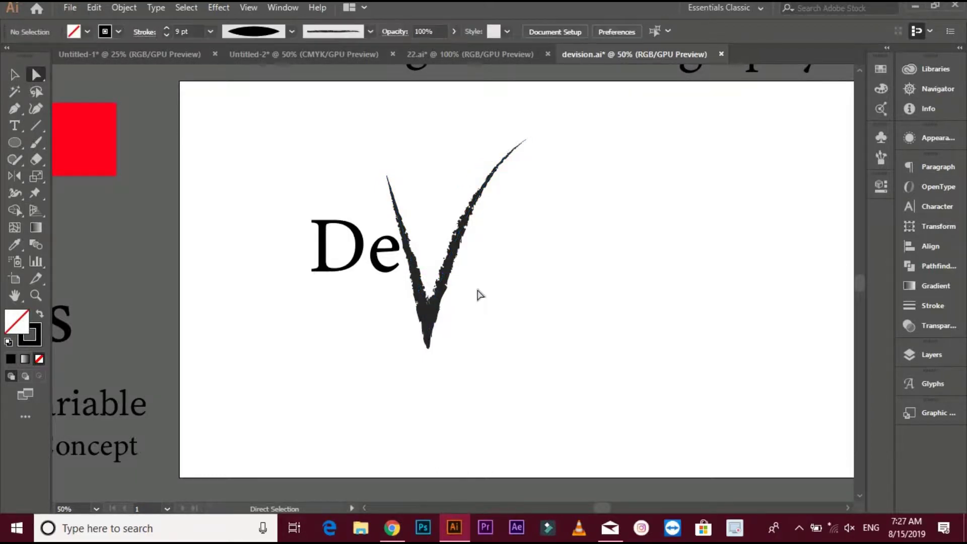
pyautogui.hscroll(2, 457, 292)
pyautogui.click(15, 75)
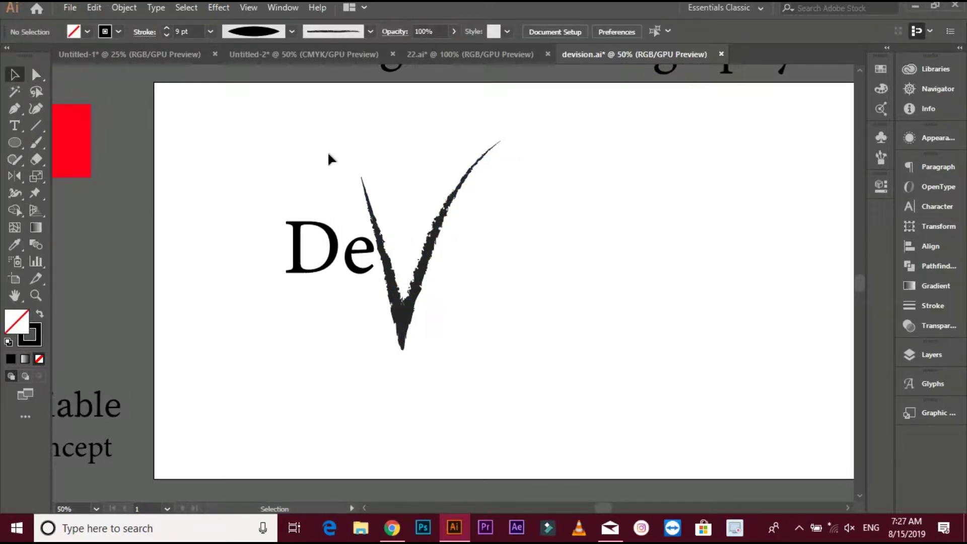
pyautogui.moveTo(356, 141); pyautogui.dragTo(341, 222)
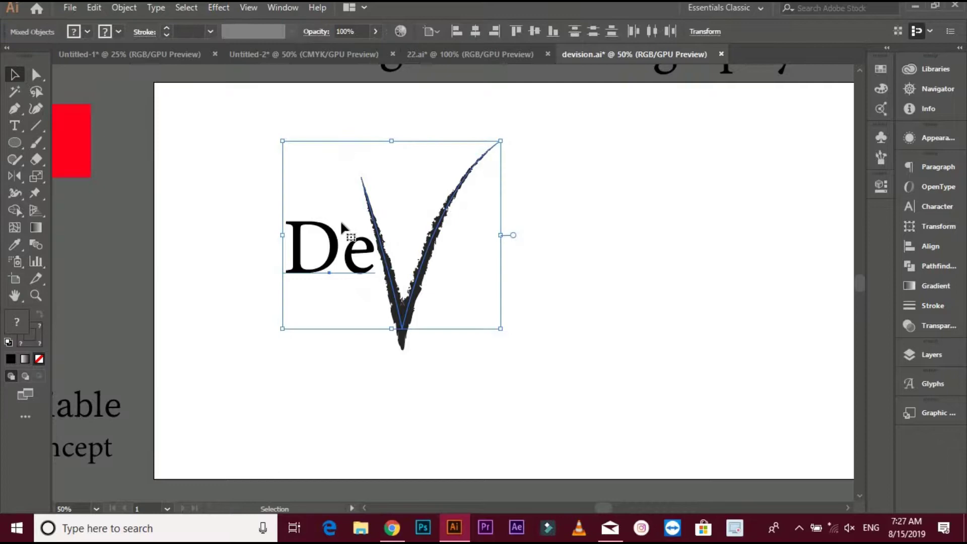
# Expand the V's brush stroke into a filled shape
pyautogui.click(245, 160)
pyautogui.click(371, 195)
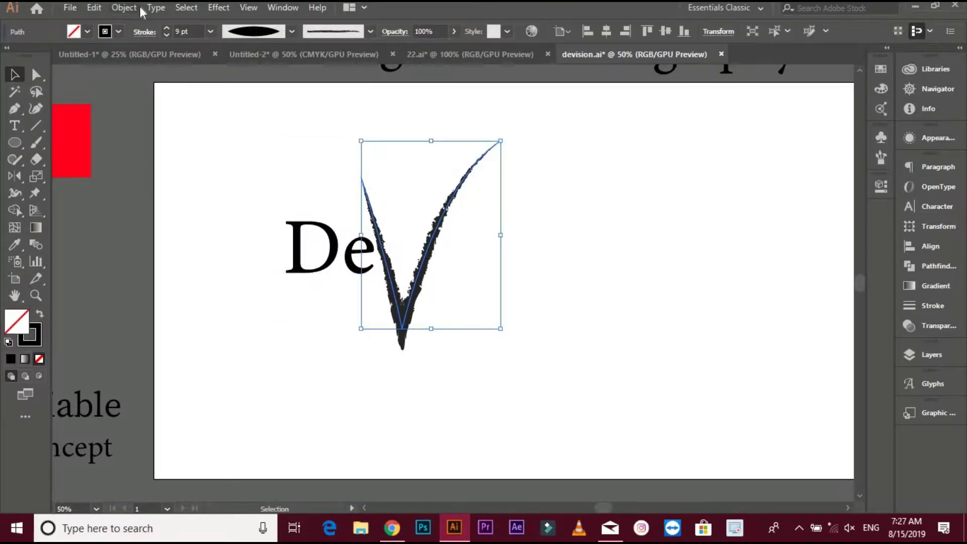
pyautogui.click(123, 7)
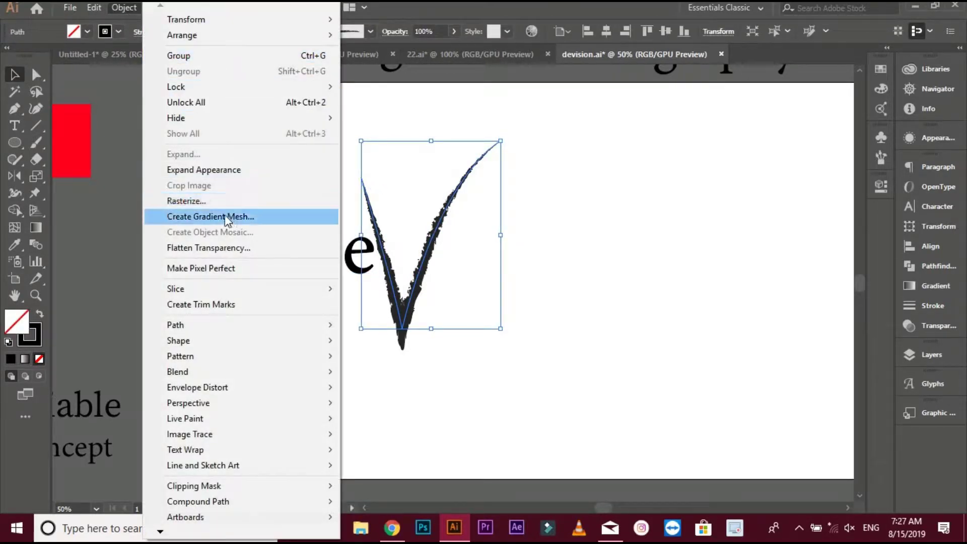
pyautogui.click(202, 171)
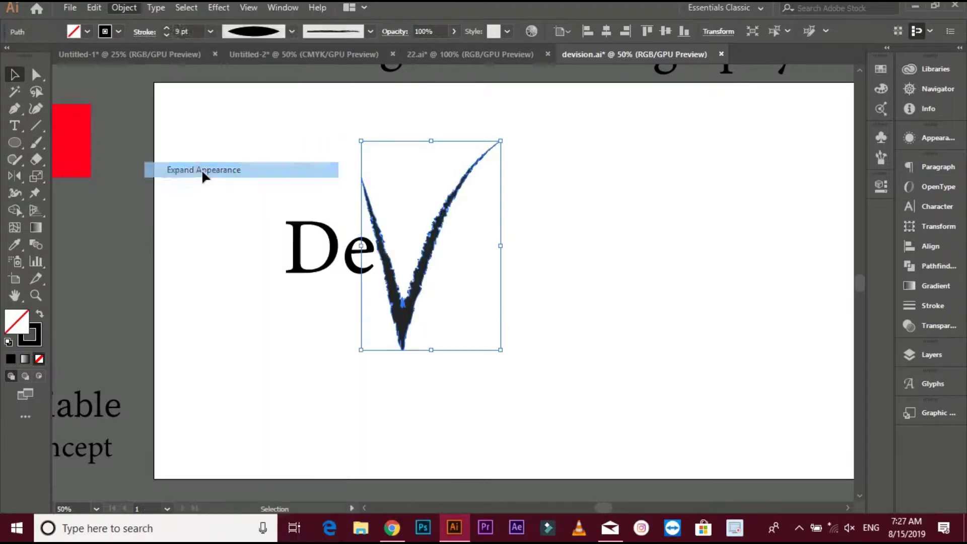
# Nudge De down slightly and give it the V's dark grey fill
pyautogui.click(439, 273)
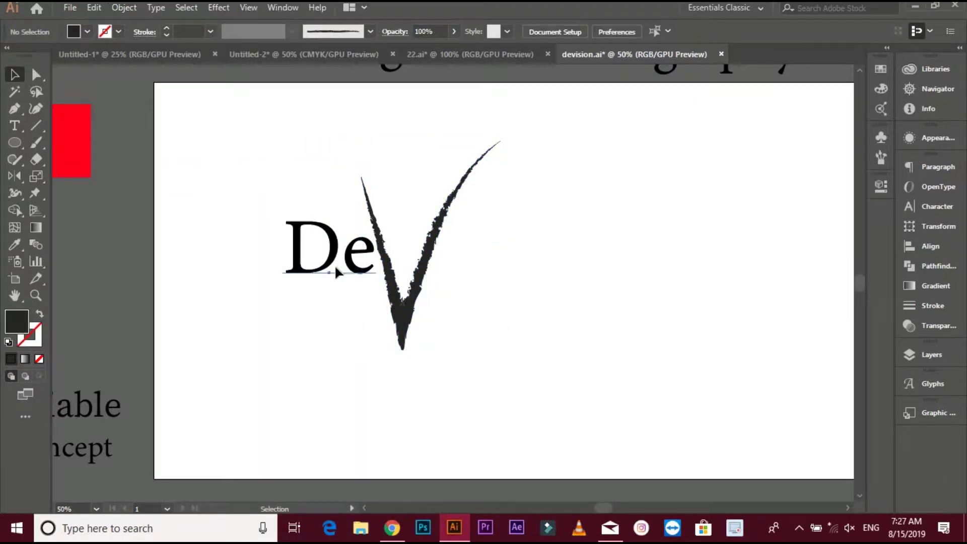
pyautogui.moveTo(336, 264); pyautogui.dragTo(336, 277)
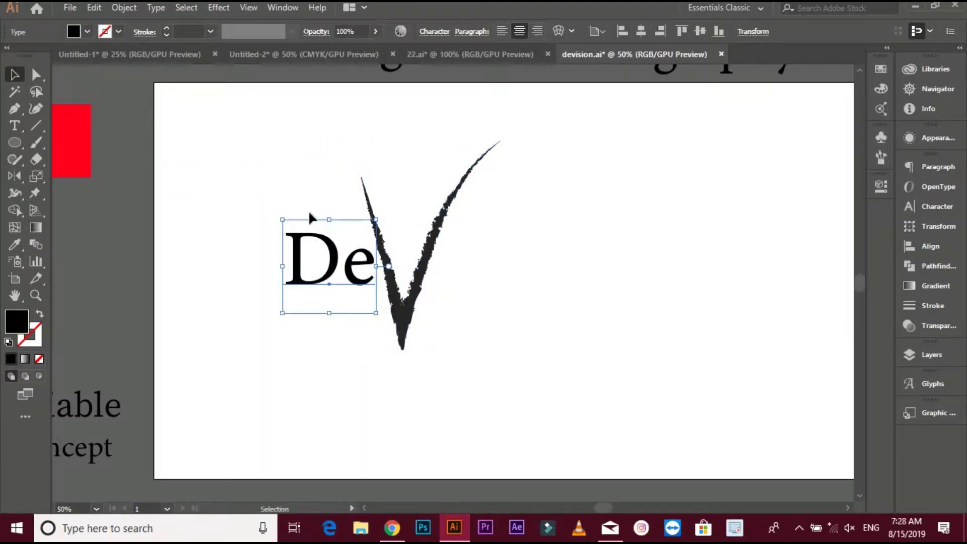
pyautogui.click(15, 245)
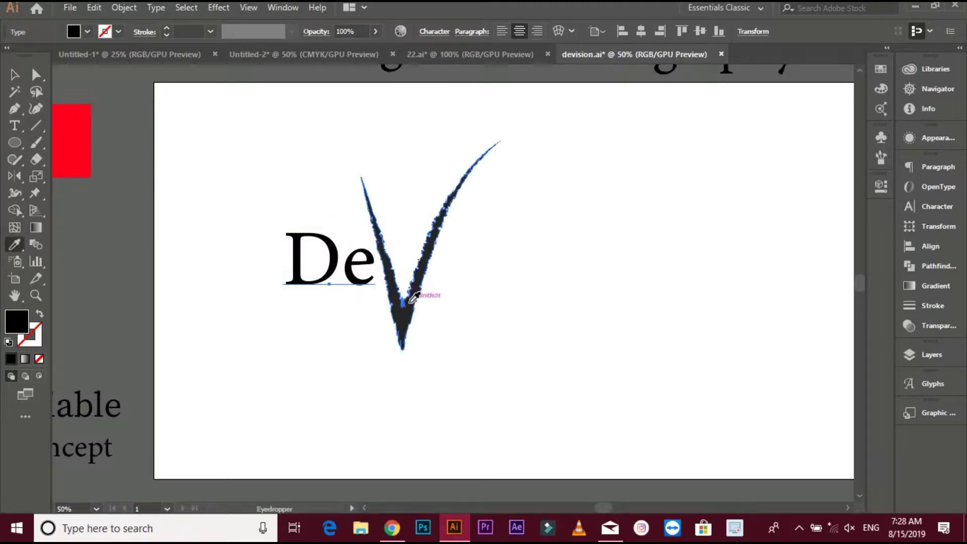
pyautogui.click(410, 293)
pyautogui.click(14, 74)
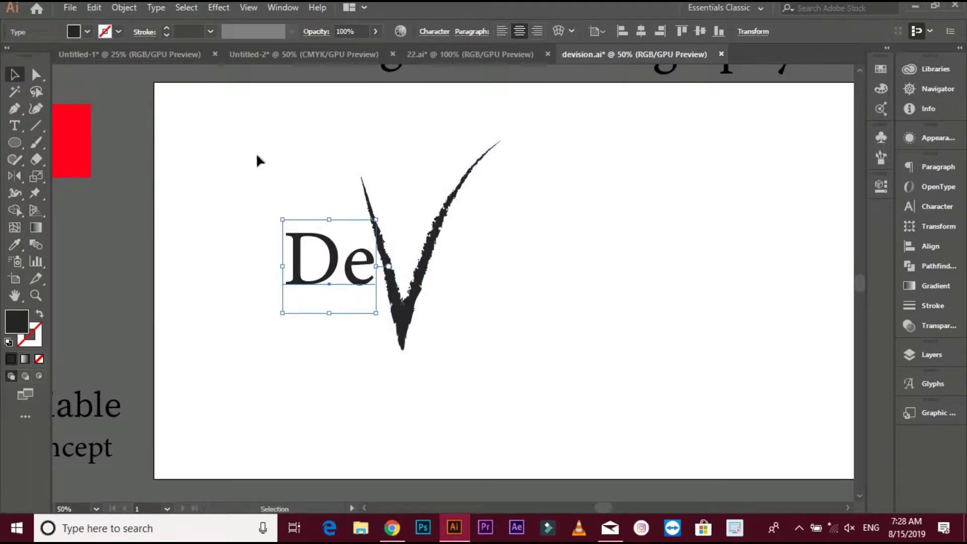
# Bottom-align the V with the De text
pyautogui.click(260, 158)
pyautogui.moveTo(222, 120); pyautogui.dragTo(177, 84)
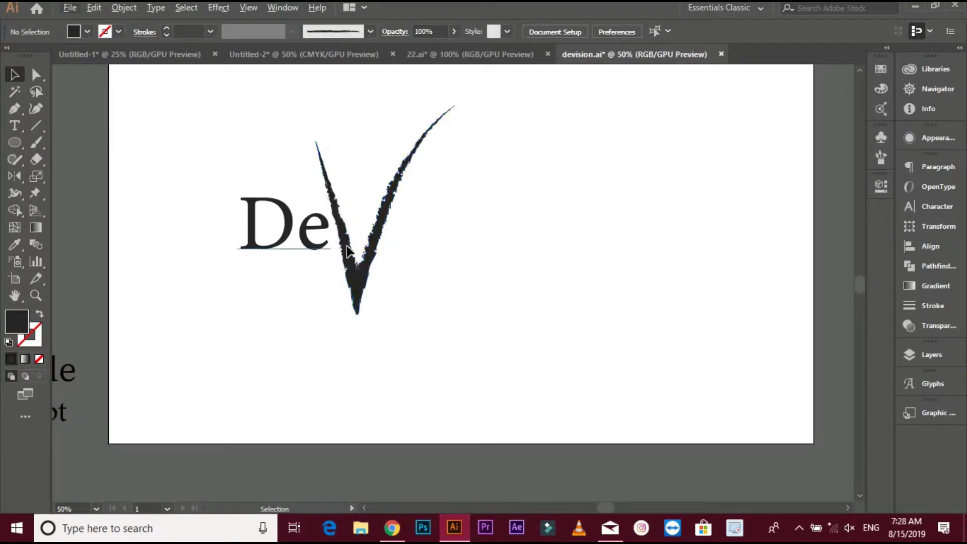
pyautogui.moveTo(219, 161); pyautogui.dragTo(405, 264)
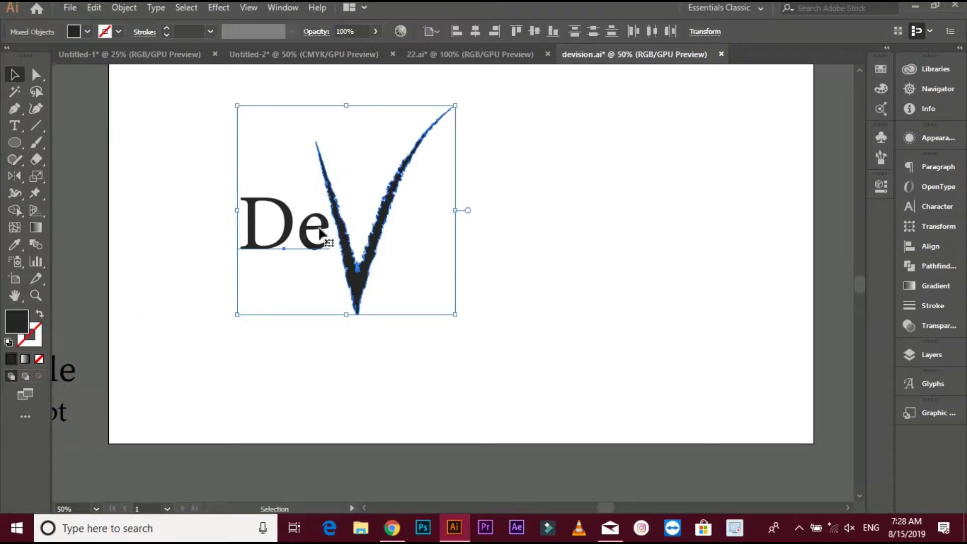
pyautogui.click(556, 31)
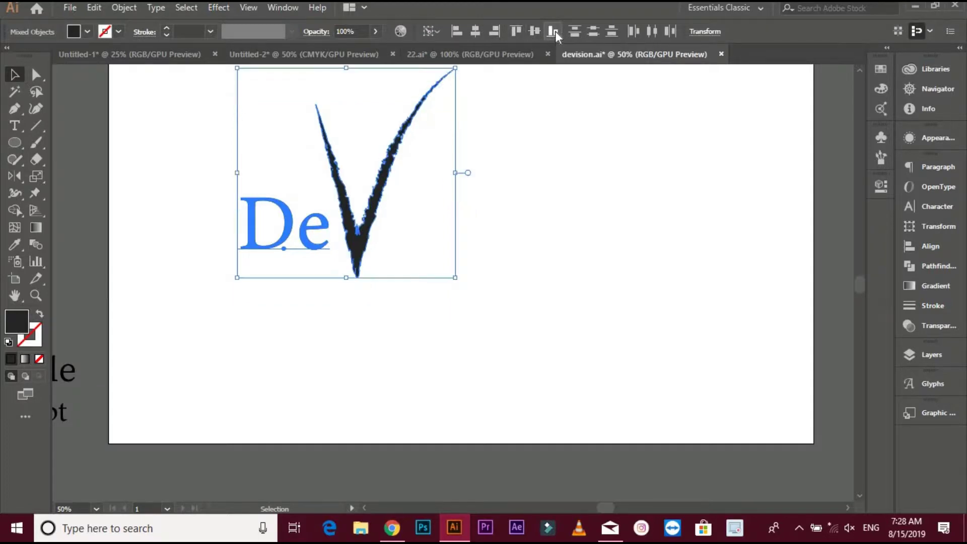
pyautogui.click(567, 162)
pyautogui.moveTo(518, 155); pyautogui.dragTo(540, 186)
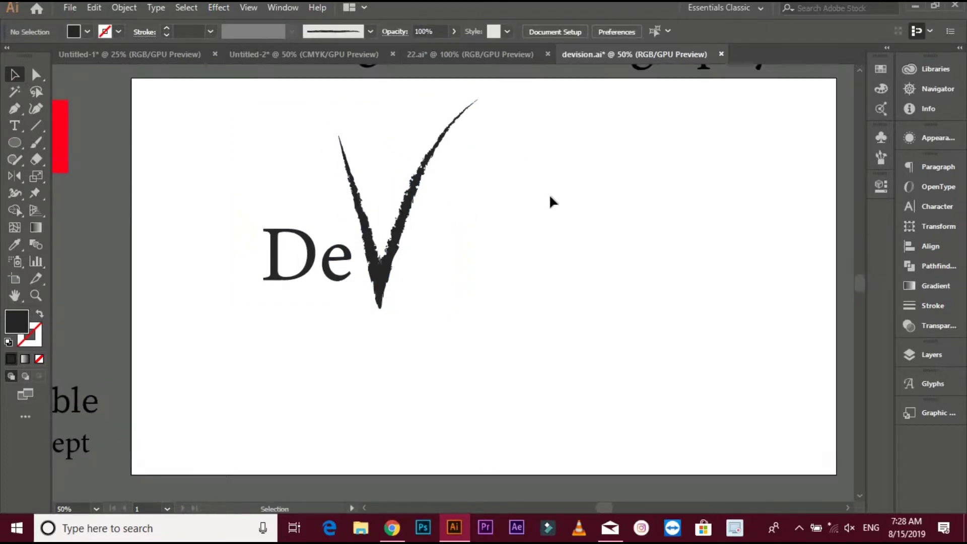
# Add an 'ision' text object to the right of the V
pyautogui.click(14, 126)
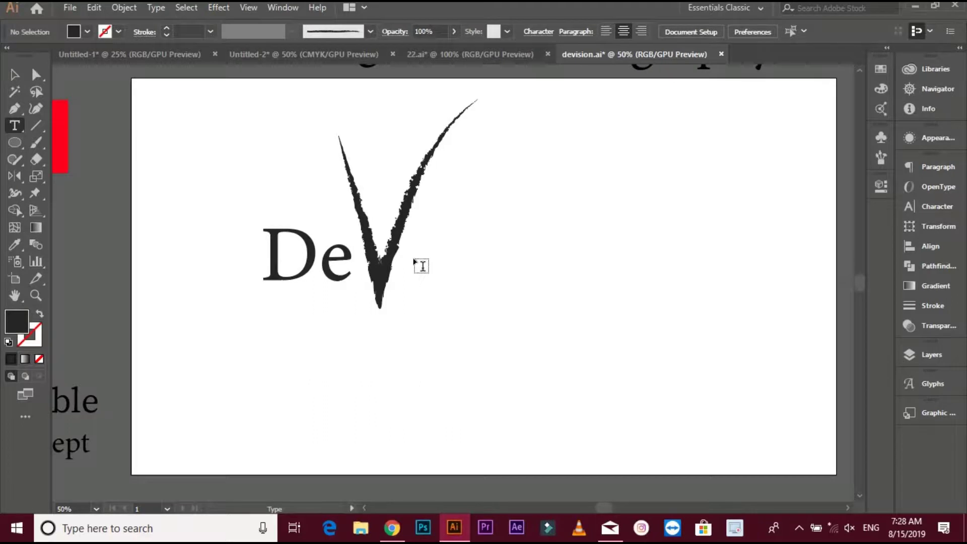
pyautogui.click(413, 258)
pyautogui.press('BackSpace')
pyautogui.write('i')
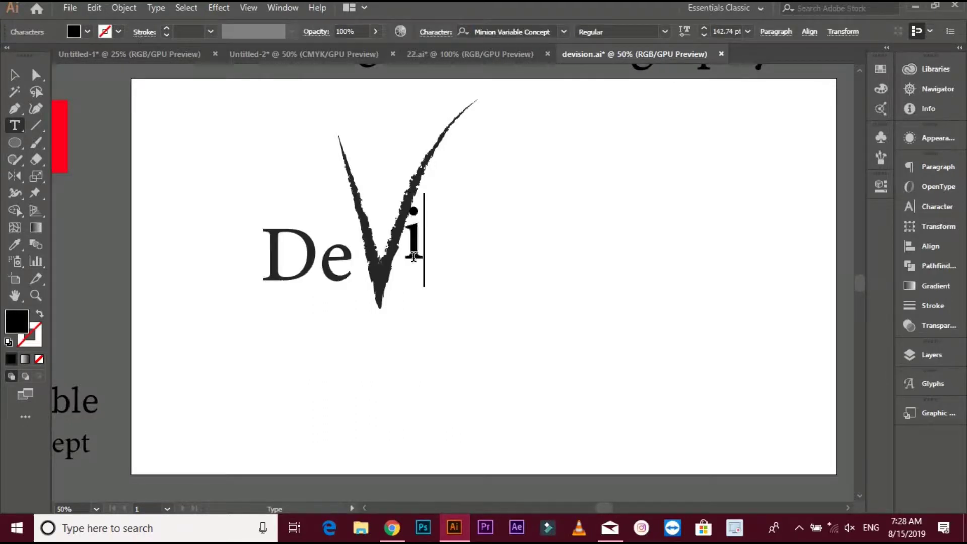
pyautogui.write('sion')
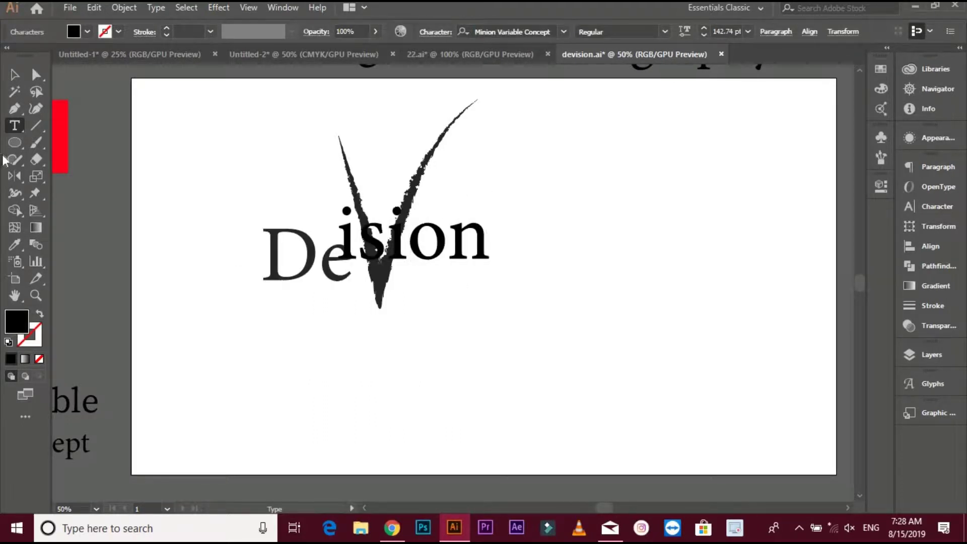
pyautogui.click(14, 74)
pyautogui.moveTo(417, 250); pyautogui.dragTo(483, 313)
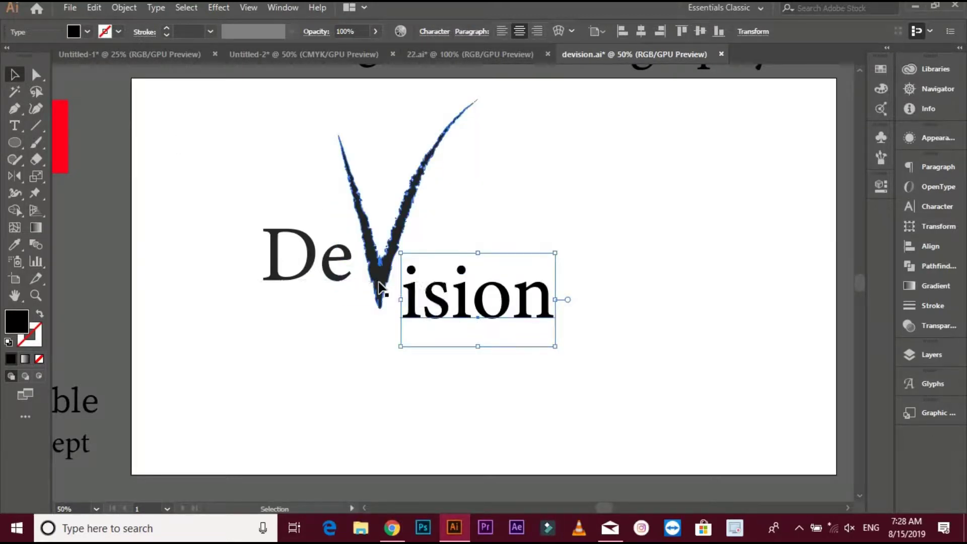
# Give ision De's dark grey fill, scale it smaller and tuck it against the V
pyautogui.click(14, 245)
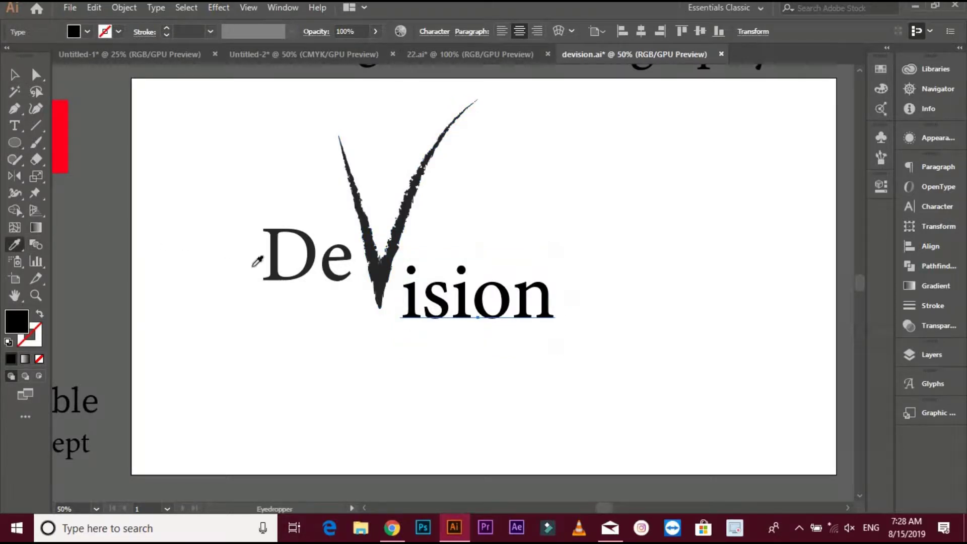
pyautogui.click(269, 278)
pyautogui.click(14, 74)
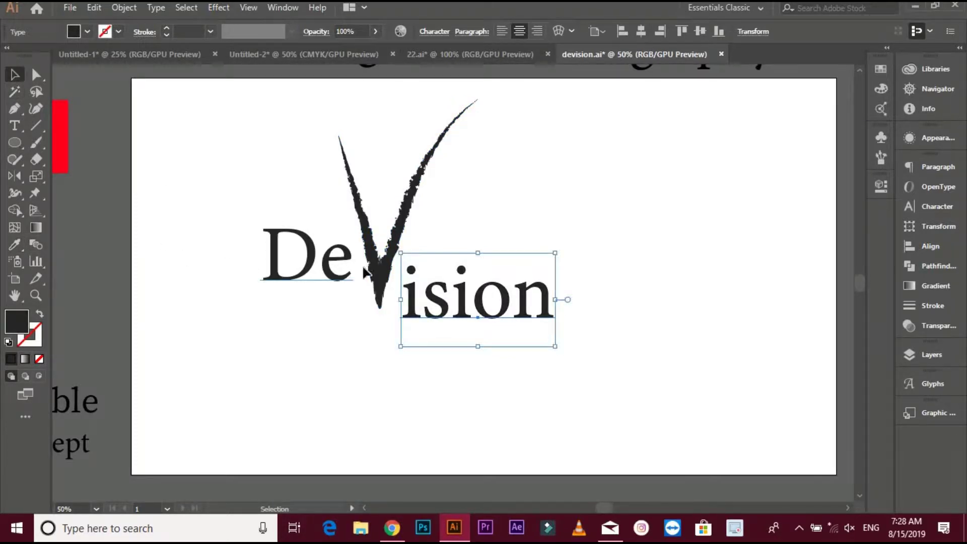
pyautogui.moveTo(453, 325); pyautogui.dragTo(447, 313)
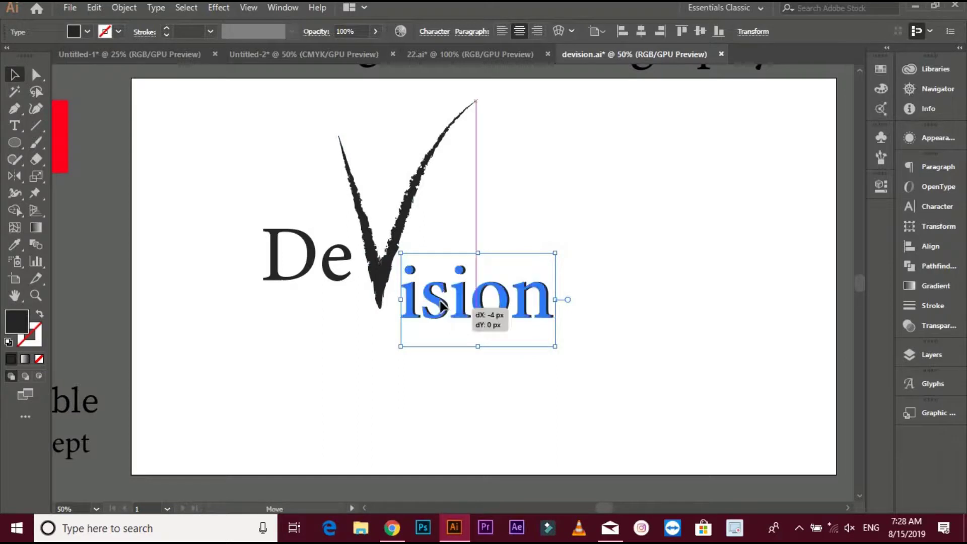
pyautogui.moveTo(553, 335); pyautogui.dragTo(541, 332)
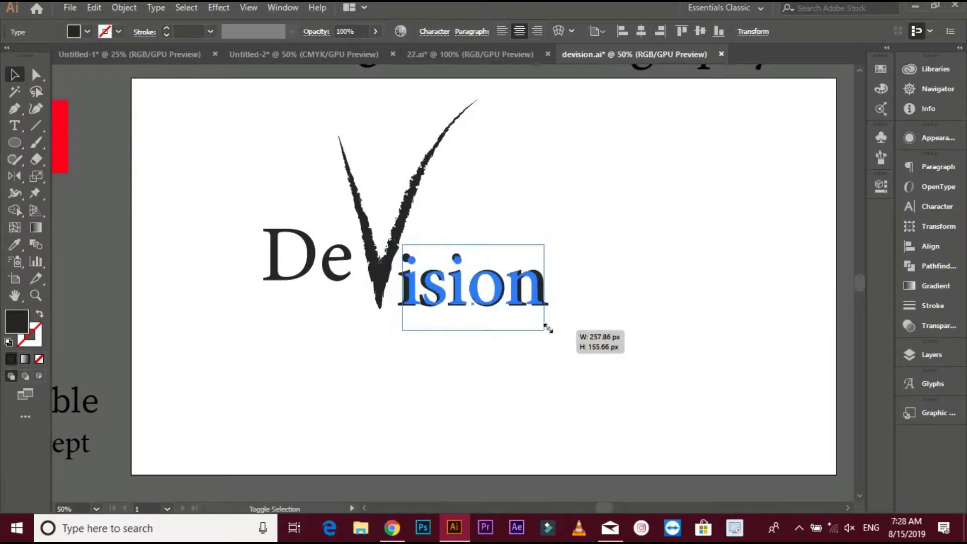
pyautogui.click(509, 307)
pyautogui.moveTo(500, 298); pyautogui.dragTo(485, 297)
# Bottom-align De, the V and ision, then shift ision about 12 px right
pyautogui.click(588, 280)
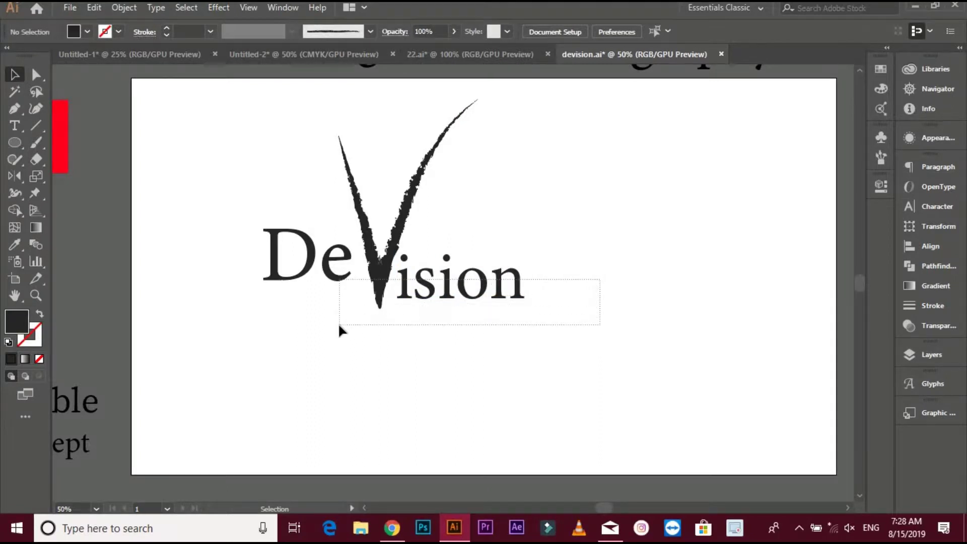
pyautogui.moveTo(339, 325); pyautogui.dragTo(393, 267)
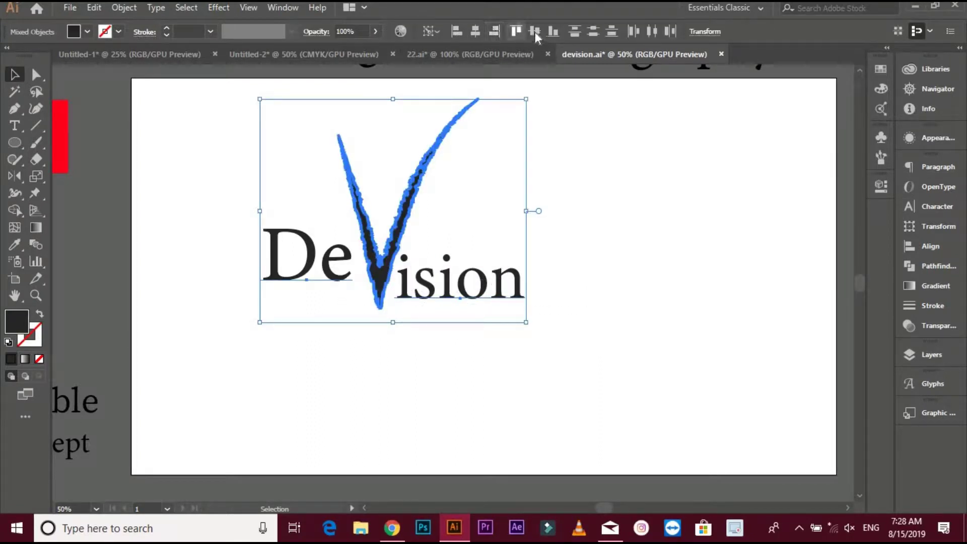
pyautogui.click(557, 31)
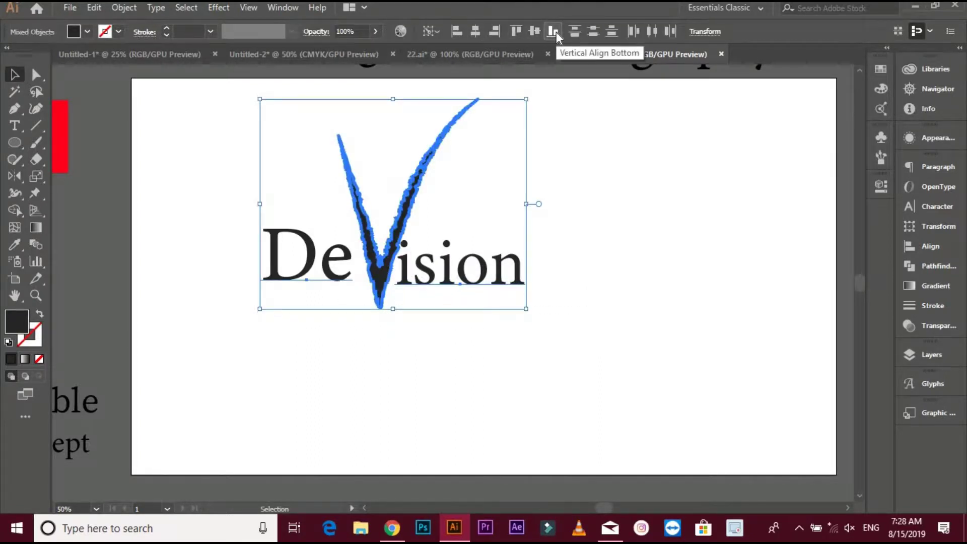
pyautogui.click(567, 139)
pyautogui.moveTo(515, 272); pyautogui.dragTo(521, 273)
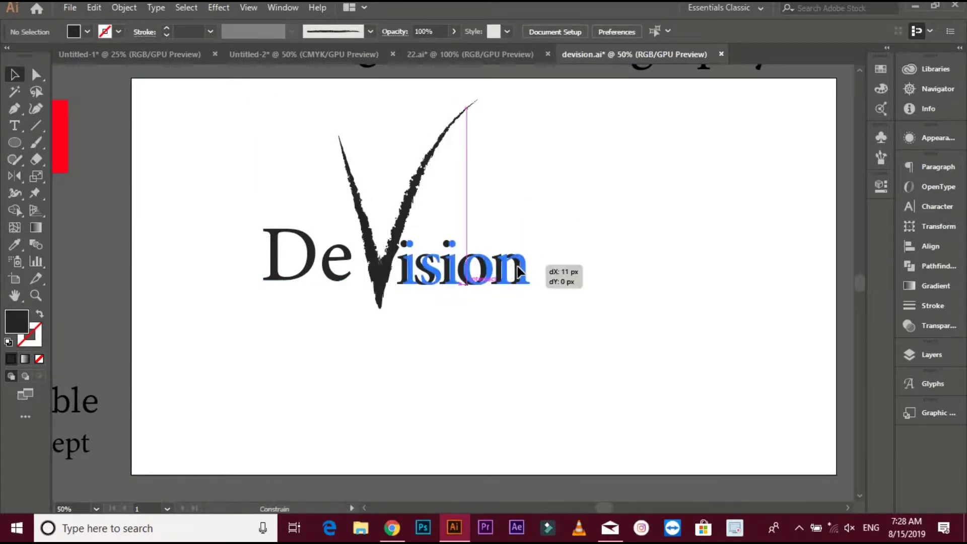
pyautogui.click(622, 252)
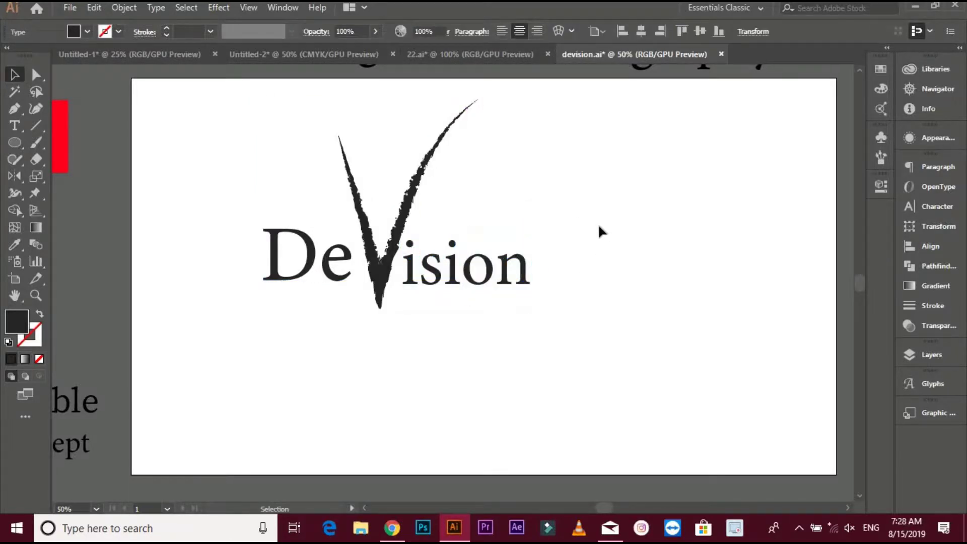
pyautogui.moveTo(502, 302); pyautogui.dragTo(371, 324)
pyautogui.click(385, 328)
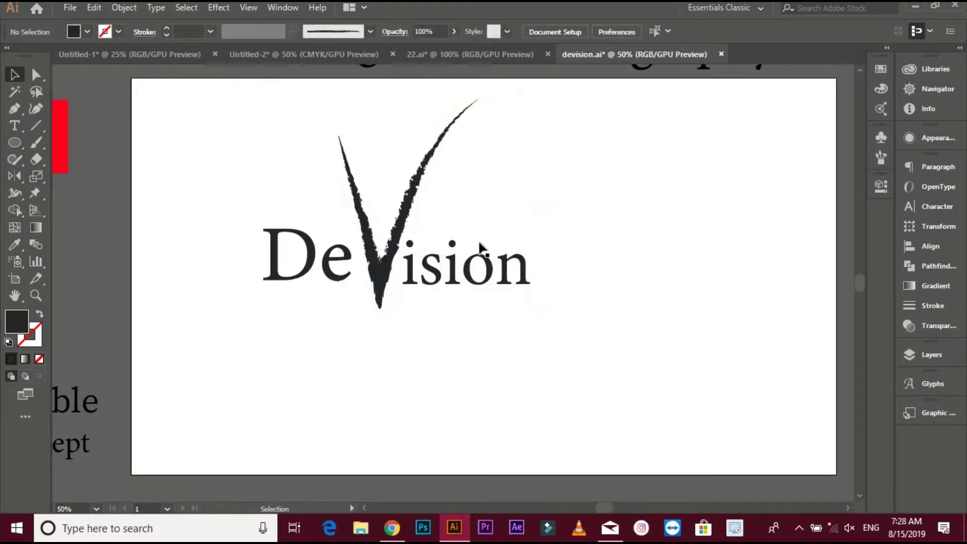
# Convert the ision text to outlines
pyautogui.click(451, 280)
pyautogui.rightClick(447, 241)
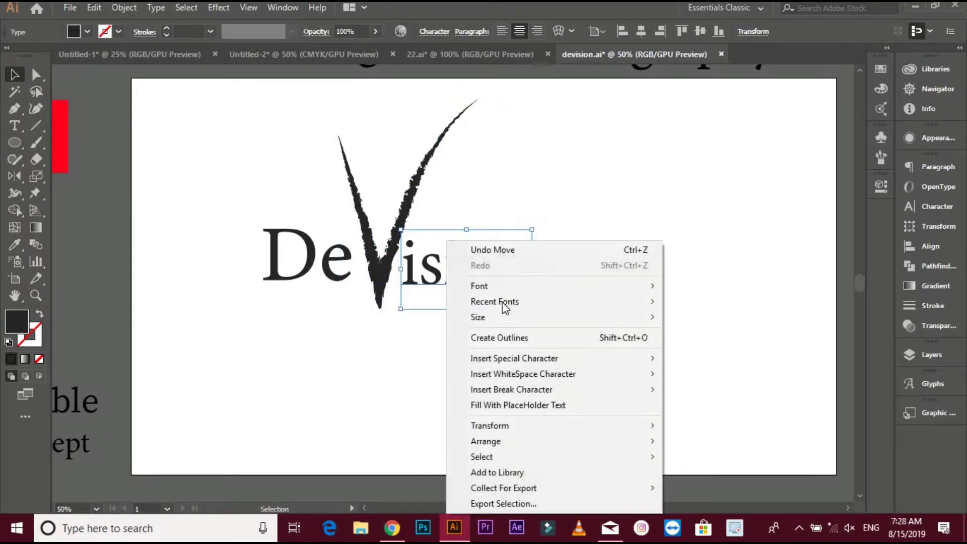
pyautogui.click(496, 337)
pyautogui.click(322, 302)
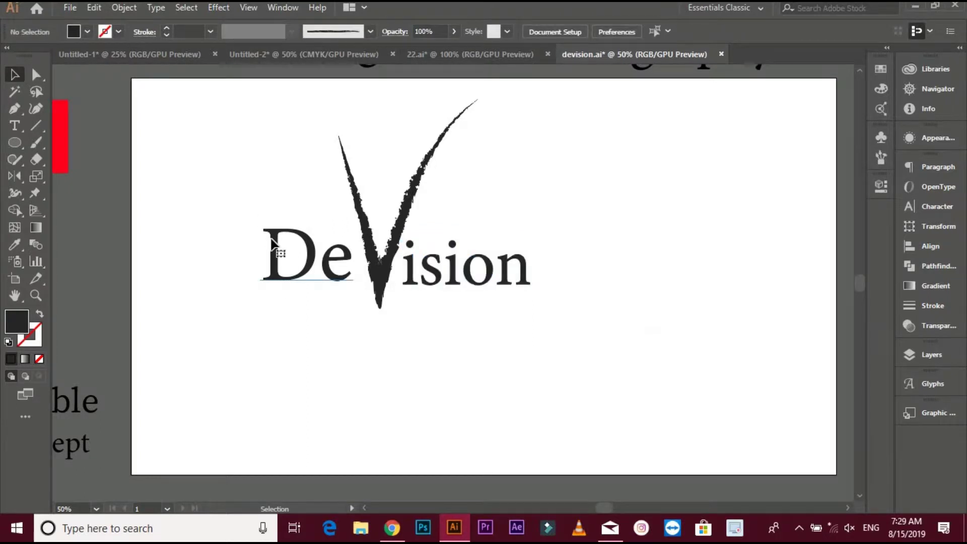
pyautogui.rightClick(270, 239)
pyautogui.click(325, 337)
pyautogui.click(378, 366)
# Move the V and ision group lower and enlarge it
pyautogui.moveTo(360, 333); pyautogui.dragTo(528, 247)
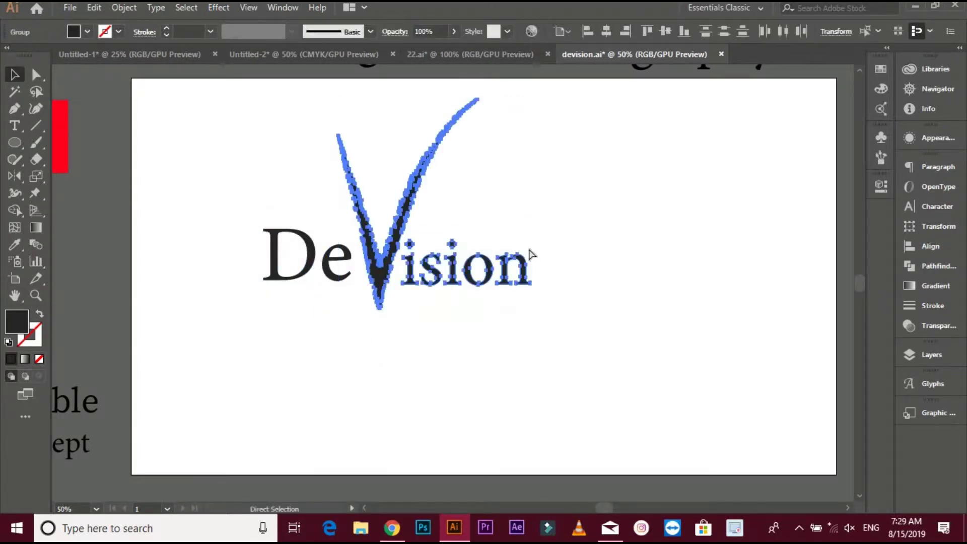
pyautogui.moveTo(452, 288); pyautogui.dragTo(449, 315)
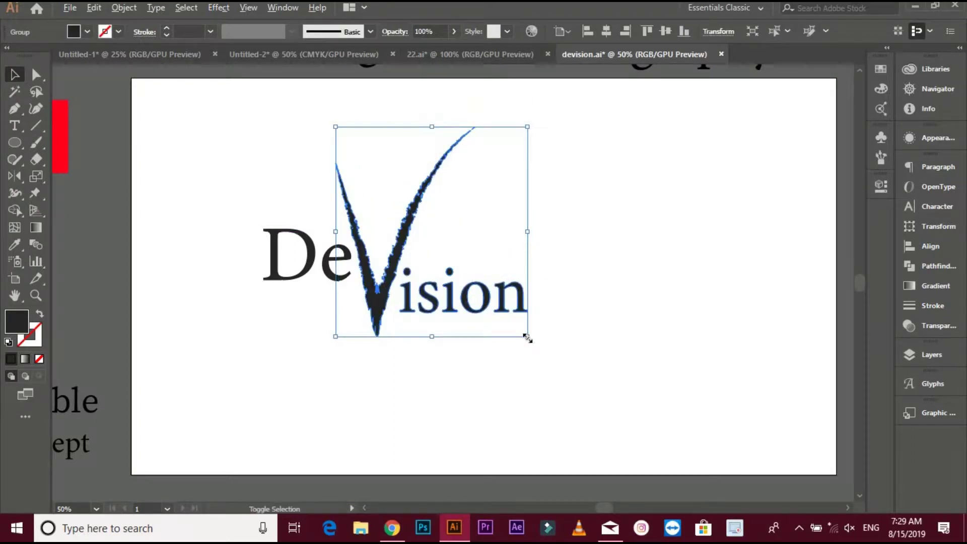
pyautogui.moveTo(535, 347); pyautogui.dragTo(537, 348)
pyautogui.moveTo(383, 280); pyautogui.dragTo(390, 269)
pyautogui.click(349, 336)
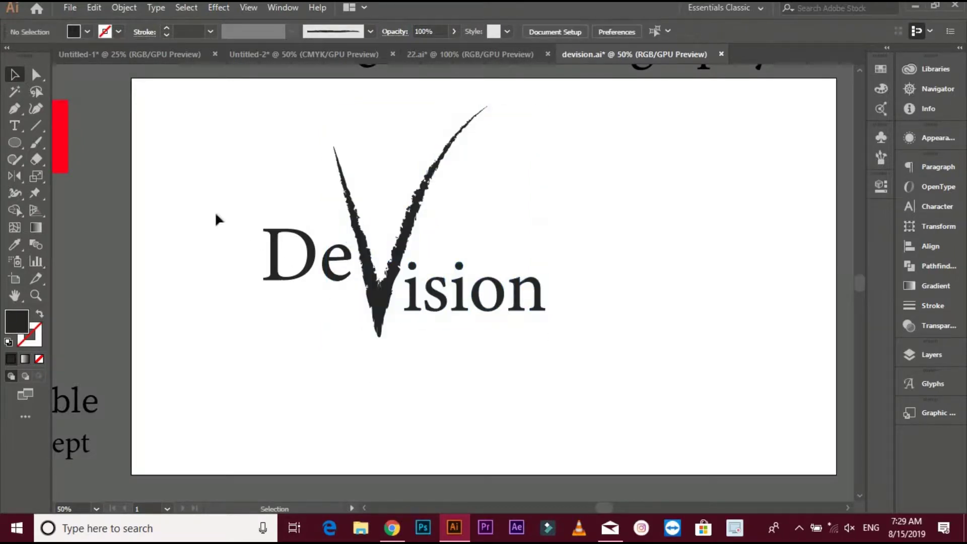
# Vertically center-align De with the group, then move De about 27 px left
pyautogui.moveTo(217, 218); pyautogui.dragTo(403, 311)
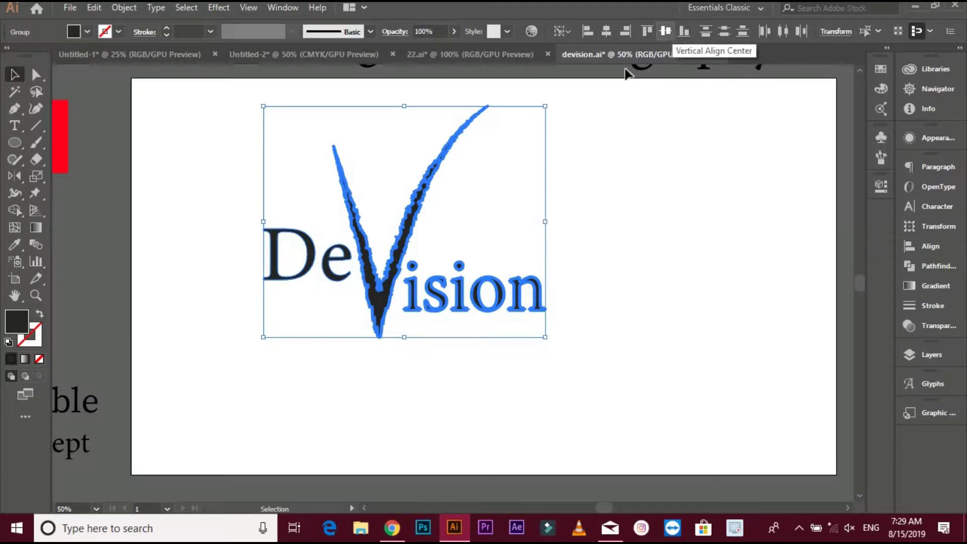
pyautogui.click(665, 32)
pyautogui.click(647, 216)
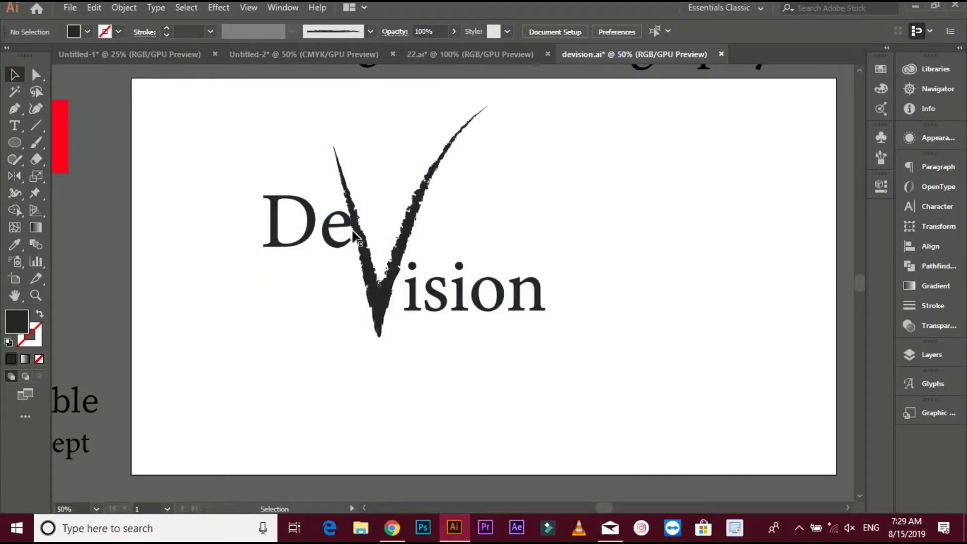
pyautogui.moveTo(353, 235); pyautogui.dragTo(339, 235)
pyautogui.click(519, 227)
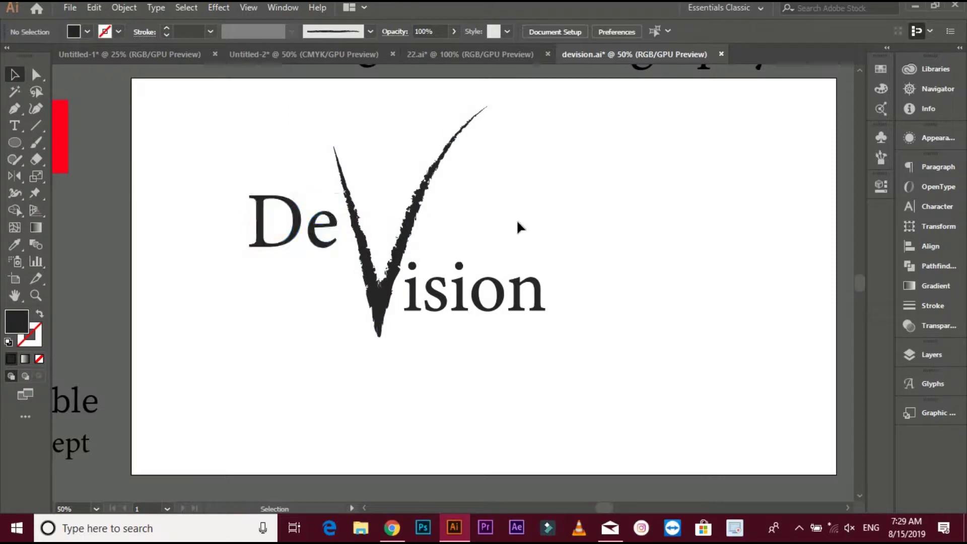
pyautogui.hscroll(1, 519, 224)
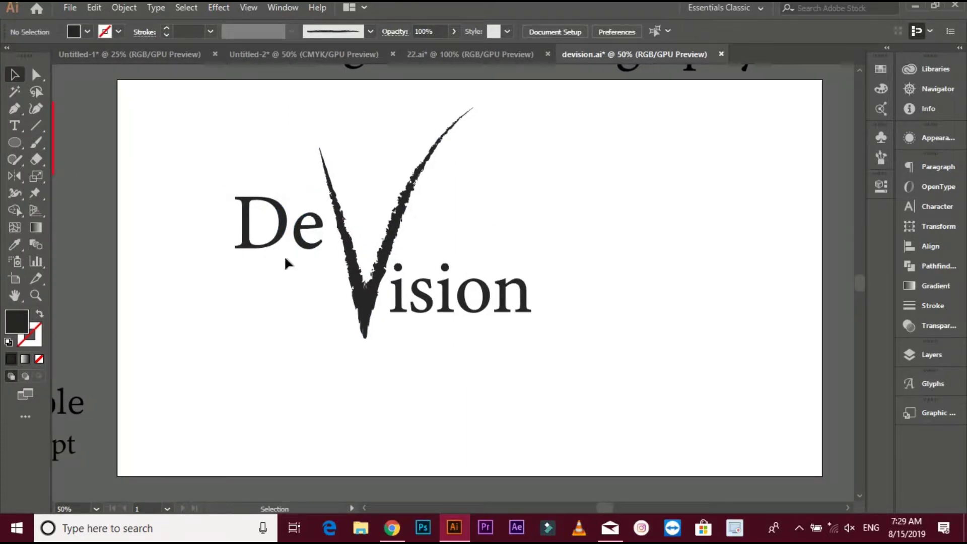
# Ungroup the V and ision group
pyautogui.click(363, 319)
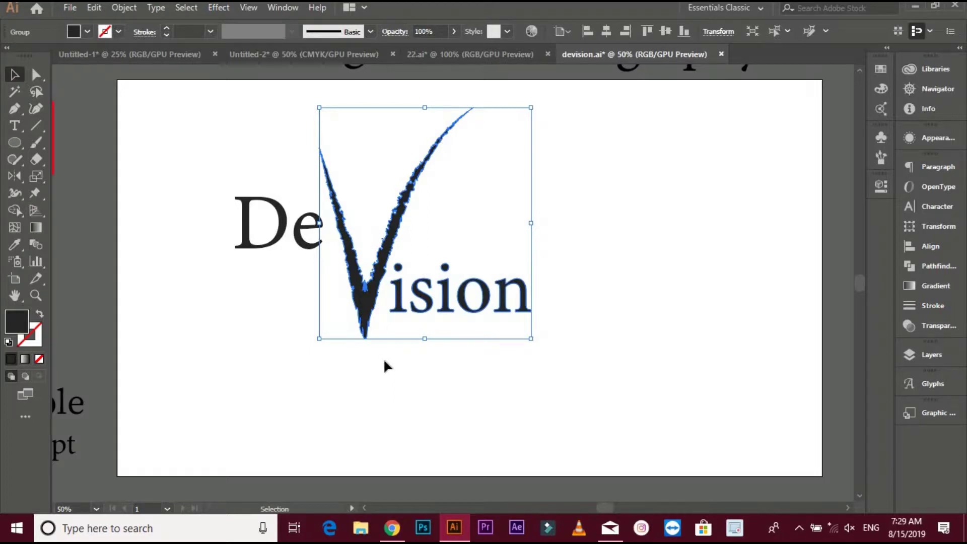
pyautogui.rightClick(375, 305)
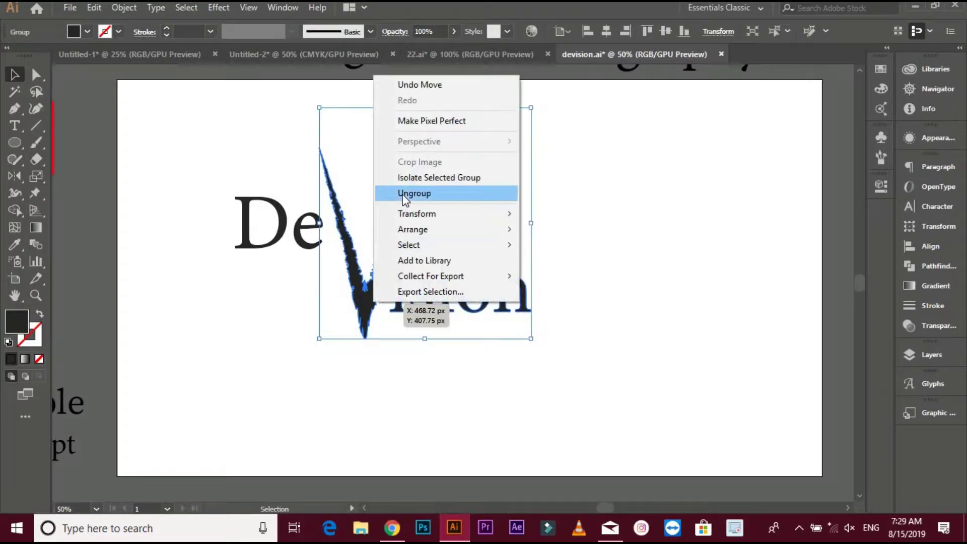
pyautogui.click(403, 194)
pyautogui.click(217, 174)
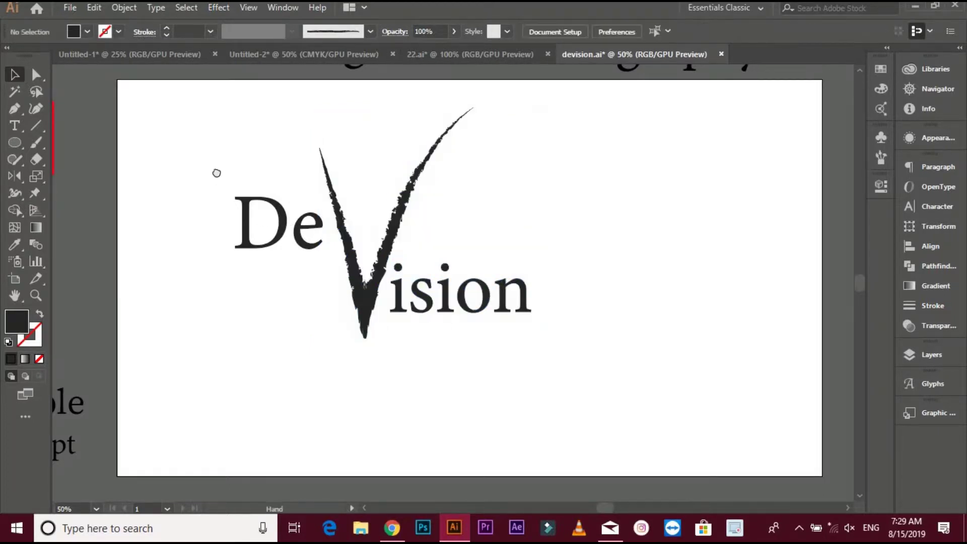
# Add a 'Photography' text object above De
pyautogui.click(15, 127)
pyautogui.click(186, 154)
pyautogui.press('BackSpace')
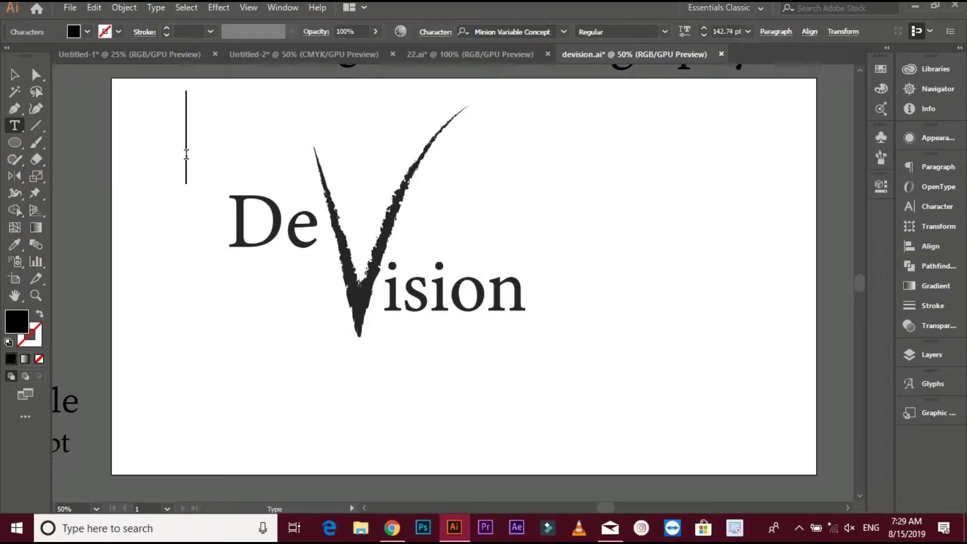
pyautogui.write('Photogr')
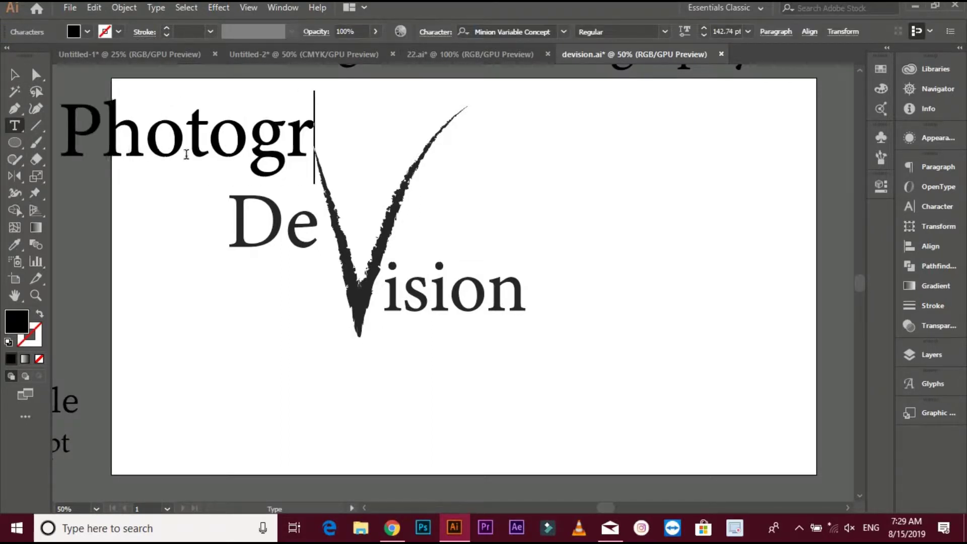
pyautogui.write('aphy')
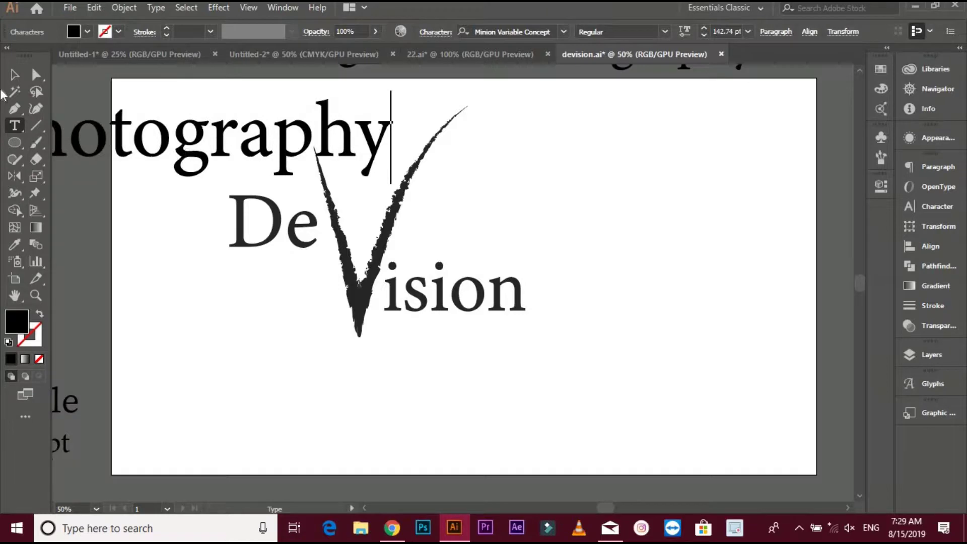
pyautogui.click(15, 75)
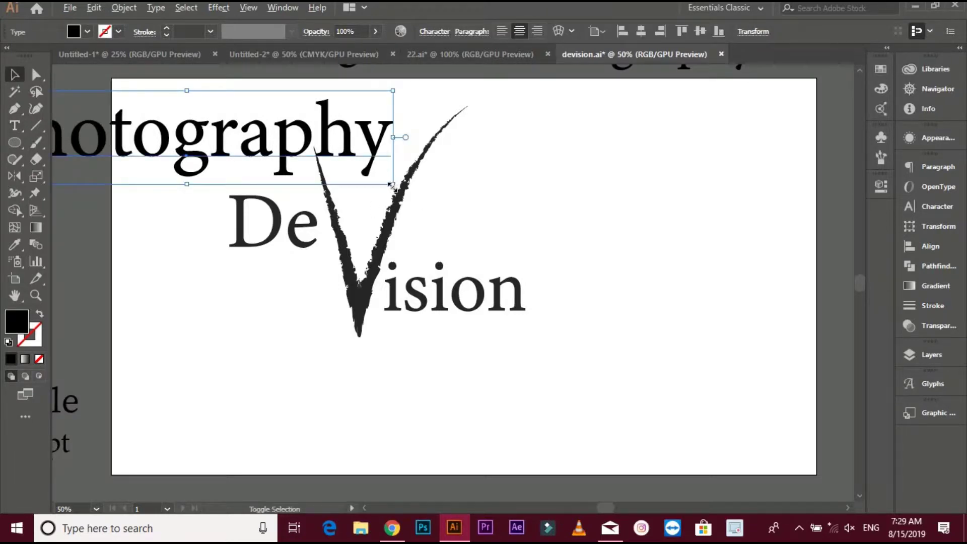
# Shrink Photography to a small line and place it beneath Vision
pyautogui.moveTo(391, 185)
pyautogui.mouseDown()
pyautogui.moveTo(392, 162)
pyautogui.moveTo(353, 160)
pyautogui.mouseUp()
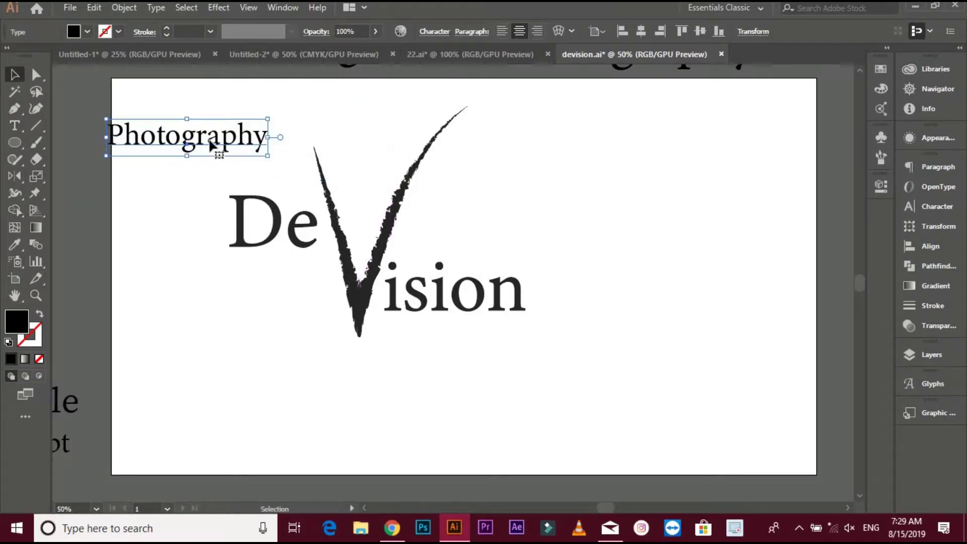
pyautogui.moveTo(213, 147); pyautogui.dragTo(471, 337)
pyautogui.scroll(-1, 456, 247)
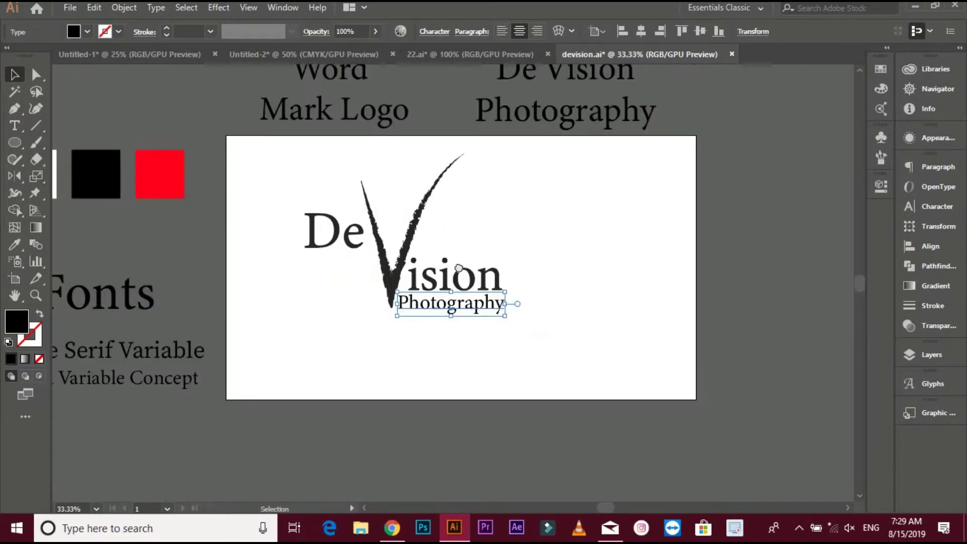
pyautogui.moveTo(499, 243)
pyautogui.mouseDown()
pyautogui.moveTo(440, 275)
pyautogui.moveTo(513, 237)
pyautogui.mouseUp()
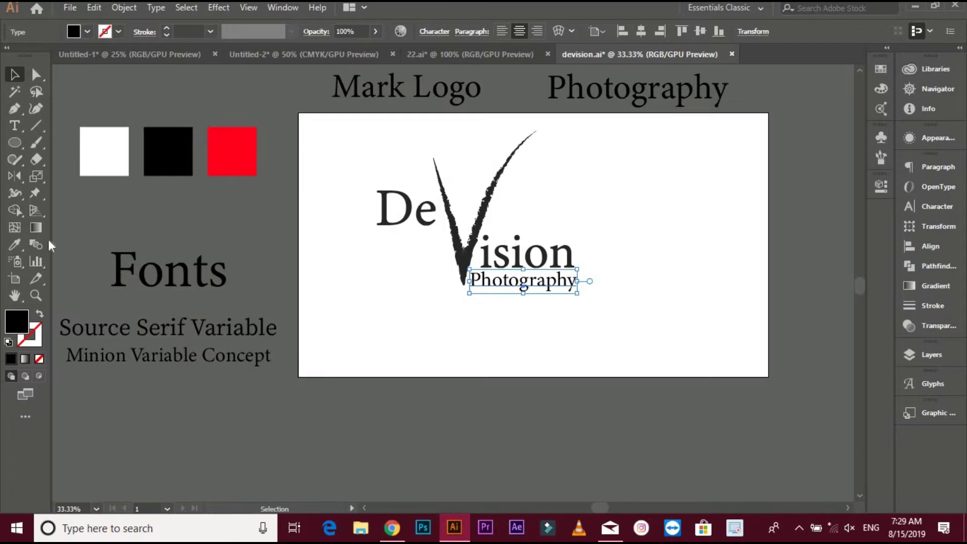
# Left-align Photography and give it the Source Serif Variable style
pyautogui.click(16, 244)
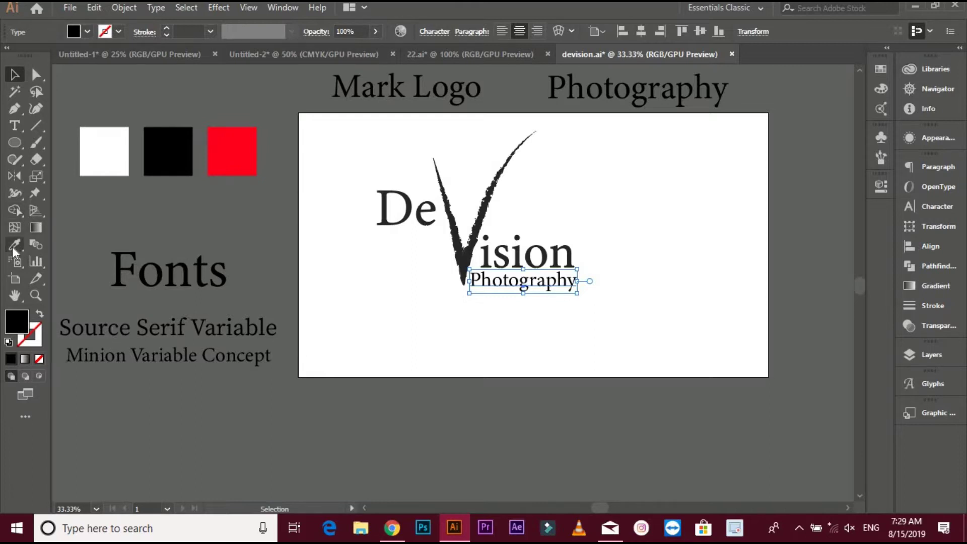
pyautogui.click(121, 353)
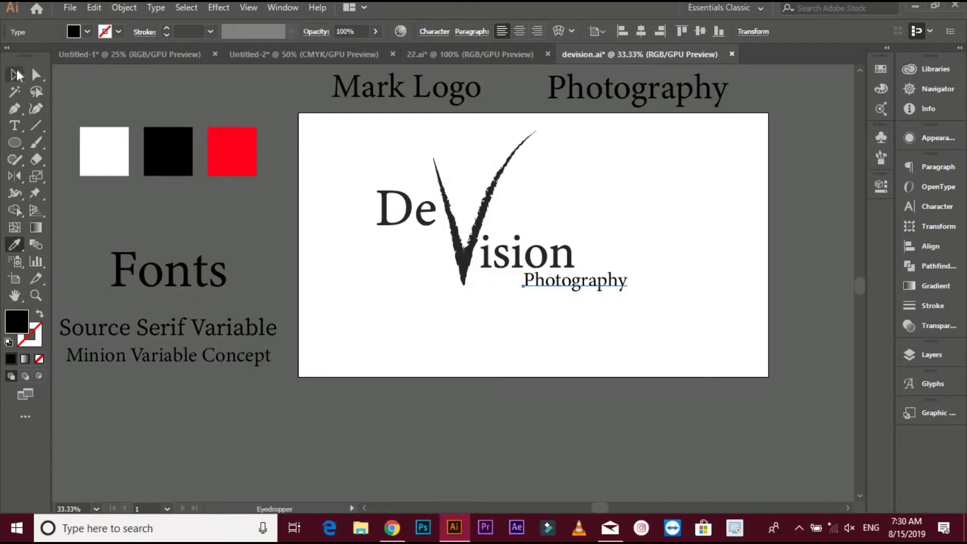
pyautogui.click(147, 329)
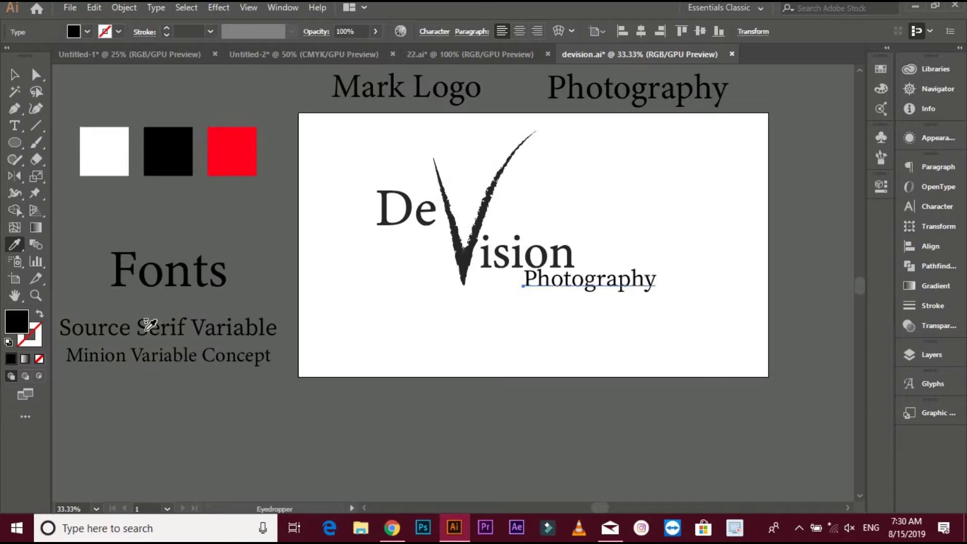
pyautogui.press('v')
# Shrink Photography and position it under ision beside the V
pyautogui.moveTo(536, 290); pyautogui.dragTo(502, 290)
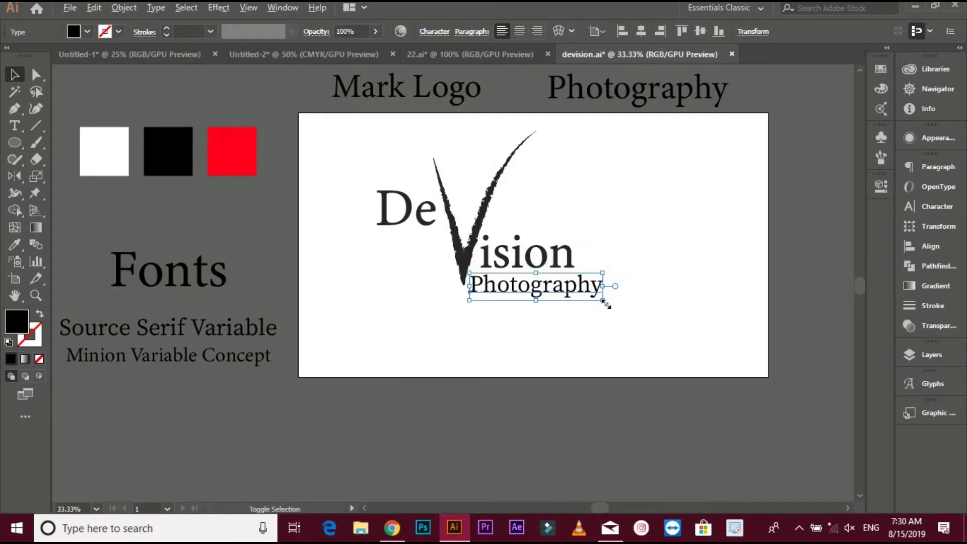
pyautogui.moveTo(604, 302); pyautogui.dragTo(597, 298)
pyautogui.click(595, 322)
pyautogui.hotkey('ctrl', '+')
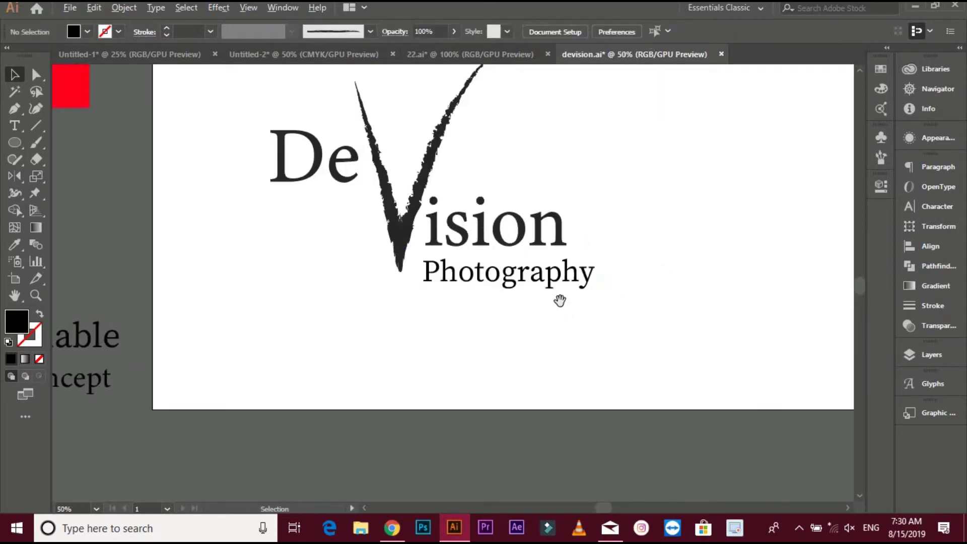
pyautogui.moveTo(527, 312)
pyautogui.mouseDown()
pyautogui.moveTo(512, 307)
pyautogui.moveTo(531, 321)
pyautogui.mouseUp()
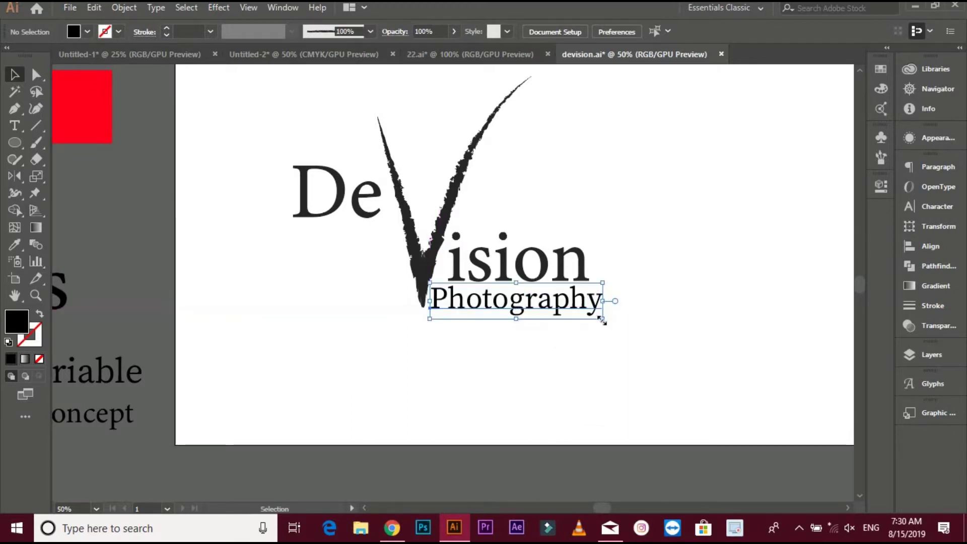
pyautogui.moveTo(604, 321); pyautogui.dragTo(607, 343)
pyautogui.click(551, 322)
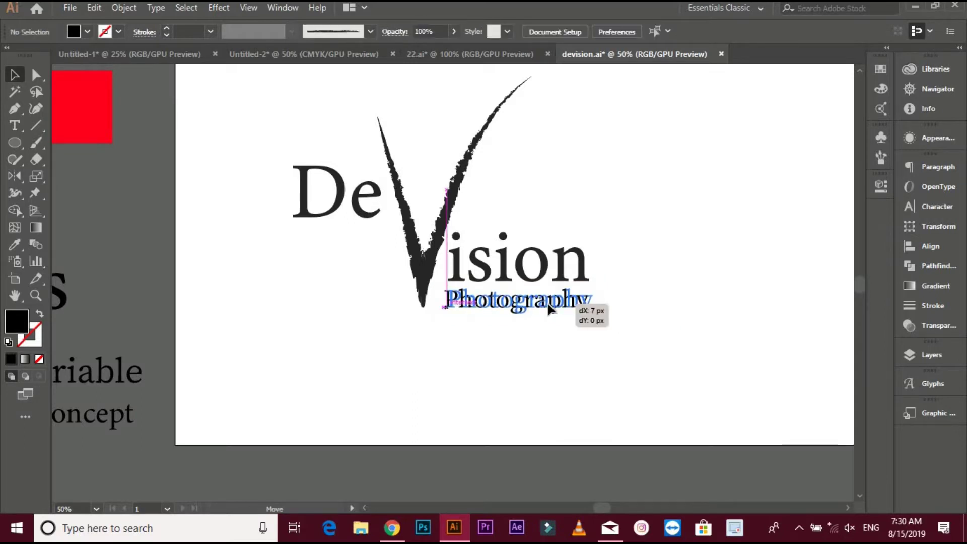
pyautogui.click(566, 310)
pyautogui.click(522, 272)
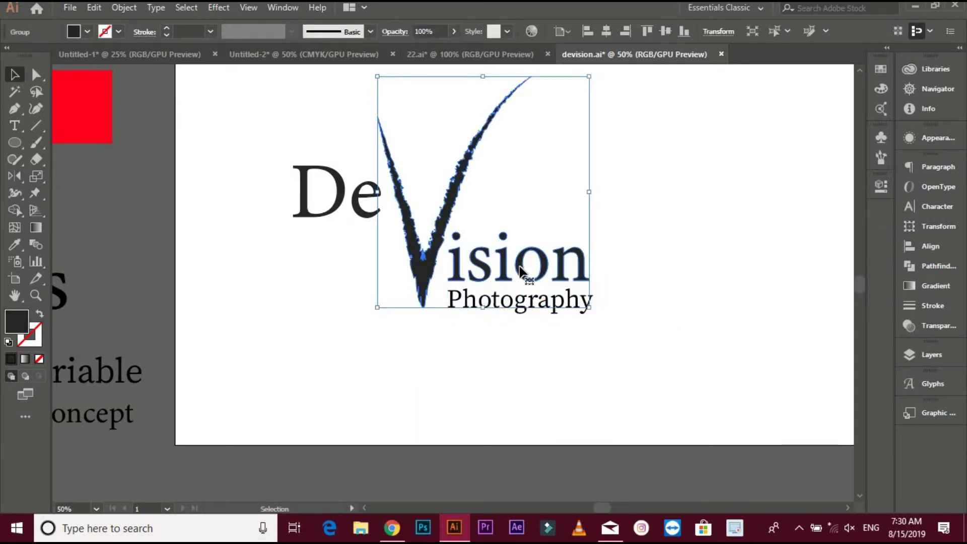
# Ungroup the V from ision and convert Photography to outlines
pyautogui.rightClick(521, 267)
pyautogui.click(558, 385)
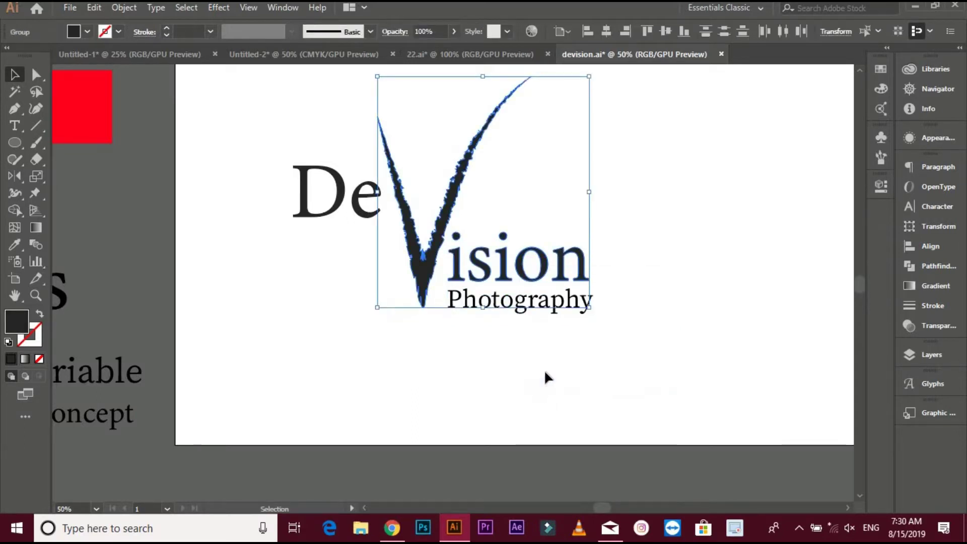
pyautogui.click(514, 309)
pyautogui.rightClick(512, 305)
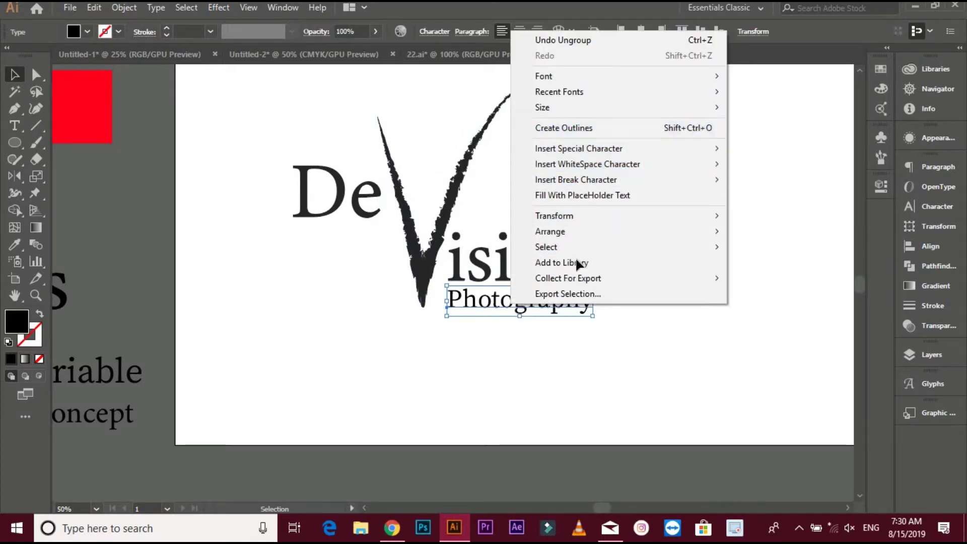
pyautogui.hotkey('shift', 'ctrl', 'o')
# Give Photography the logo's dark grey fill
pyautogui.click(15, 245)
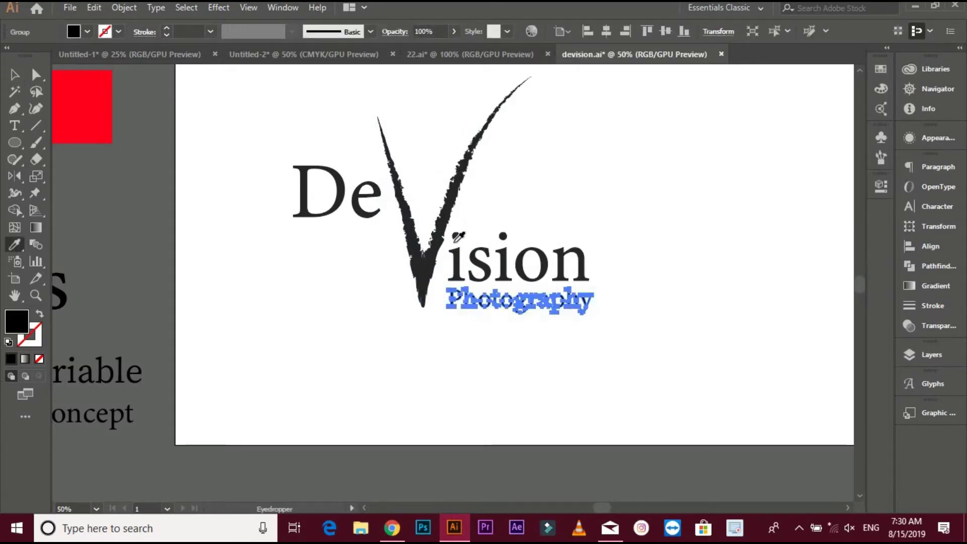
pyautogui.click(433, 252)
pyautogui.click(15, 75)
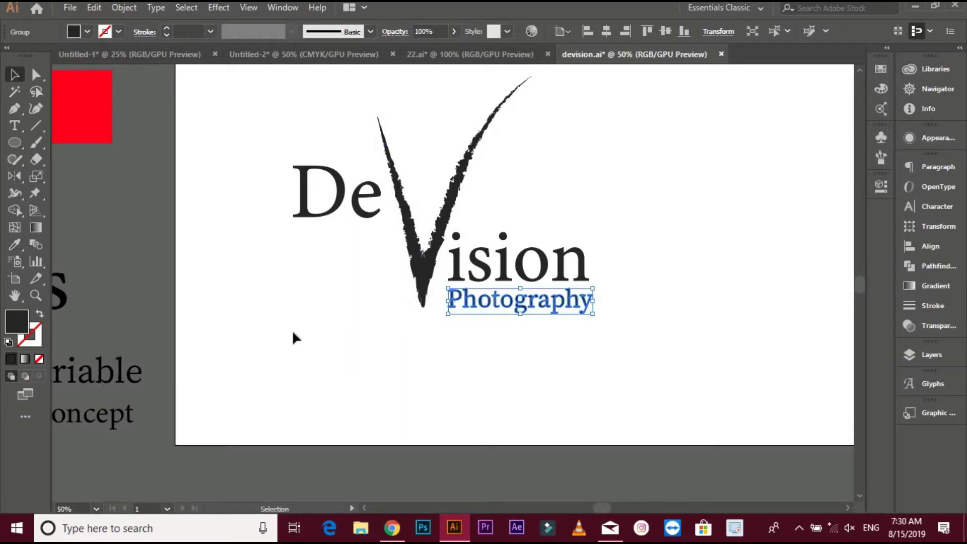
pyautogui.click(293, 331)
# Outline ision and horizontally center it with Photography
pyautogui.moveTo(482, 218); pyautogui.dragTo(571, 296)
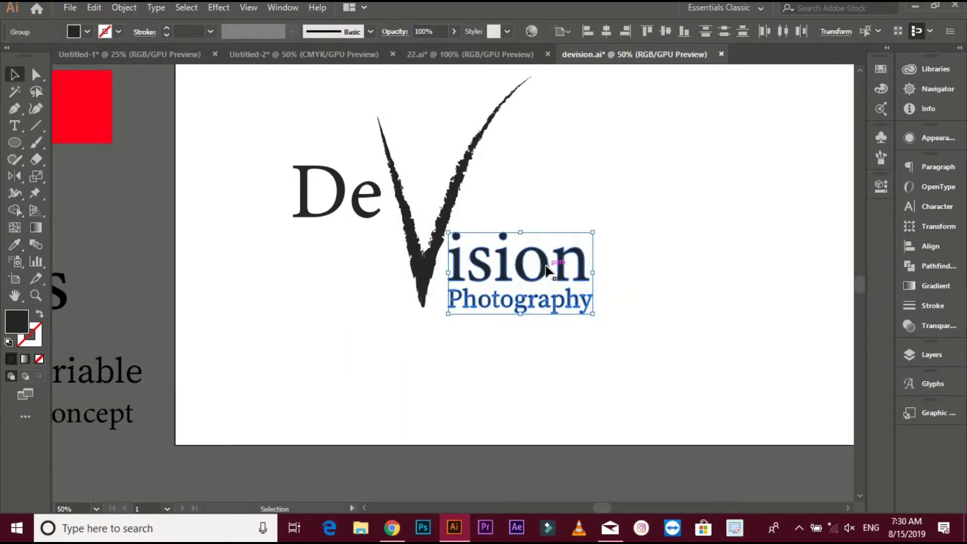
pyautogui.hotkey('shift', 'ctrl', 'o')
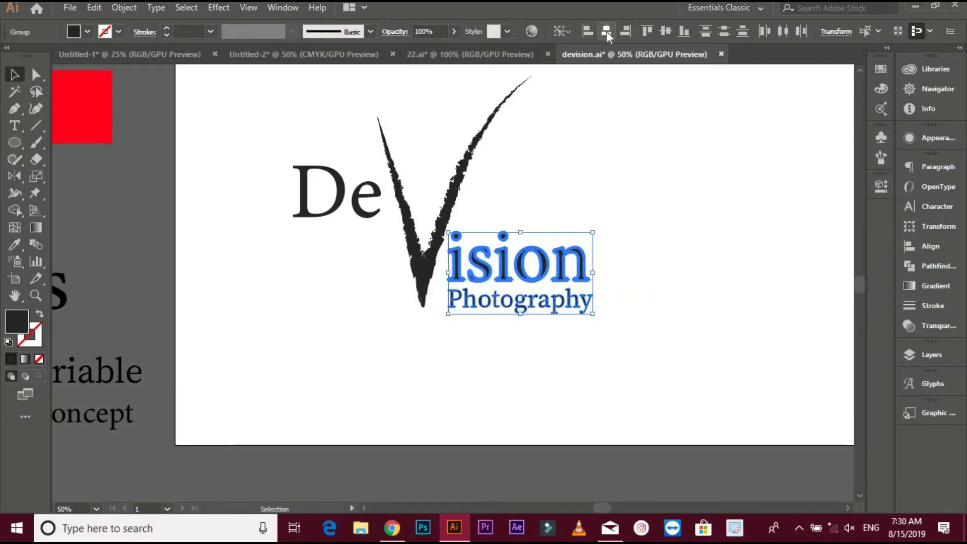
pyautogui.click(607, 31)
pyautogui.click(641, 156)
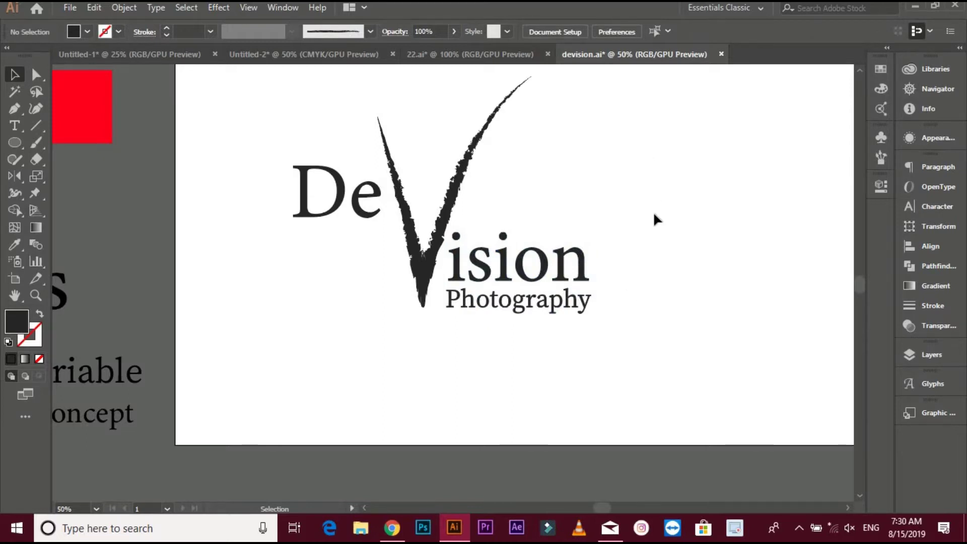
pyautogui.scroll(-1, 679, 204)
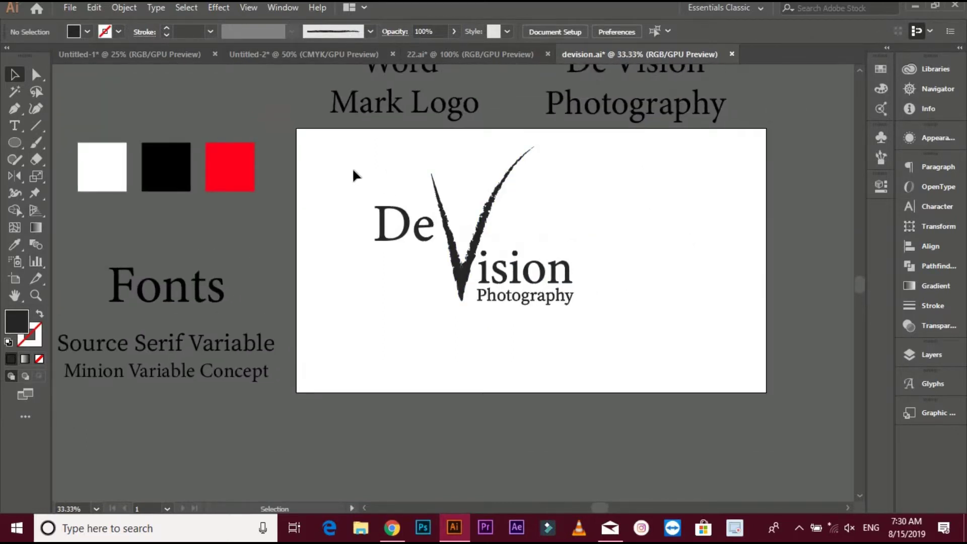
# Group all parts of the DeVision Photography logo and scale it down
pyautogui.moveTo(349, 168); pyautogui.dragTo(629, 324)
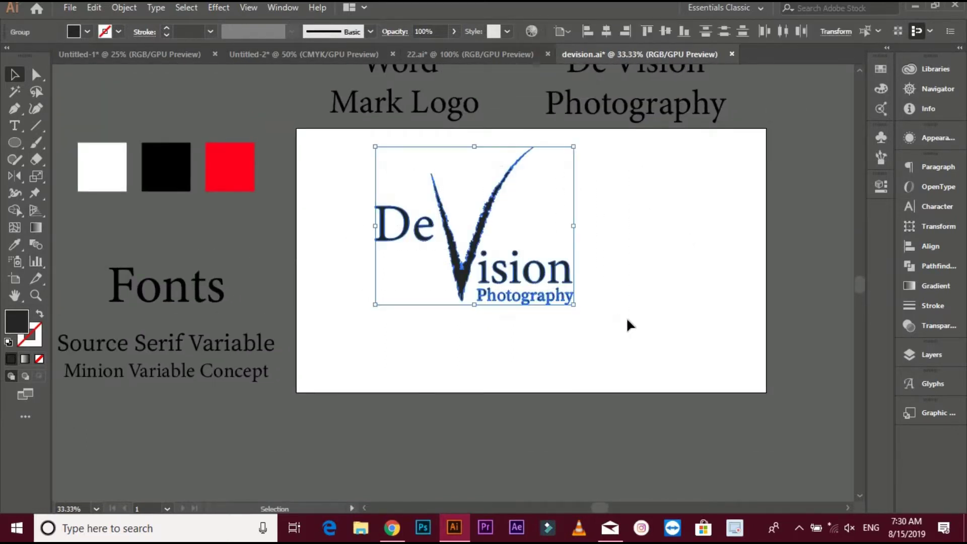
pyautogui.press('a')
pyautogui.click(612, 276)
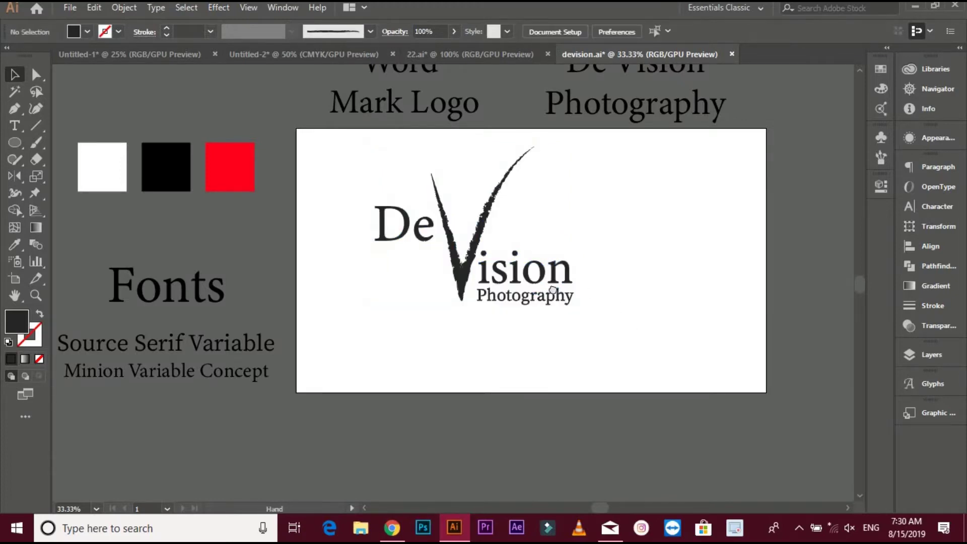
pyautogui.moveTo(621, 290); pyautogui.dragTo(411, 263)
pyautogui.click(427, 266)
pyautogui.click(391, 281)
# Move the scaled logo off to the right of the artboard
pyautogui.hscroll(-5, 443, 287)
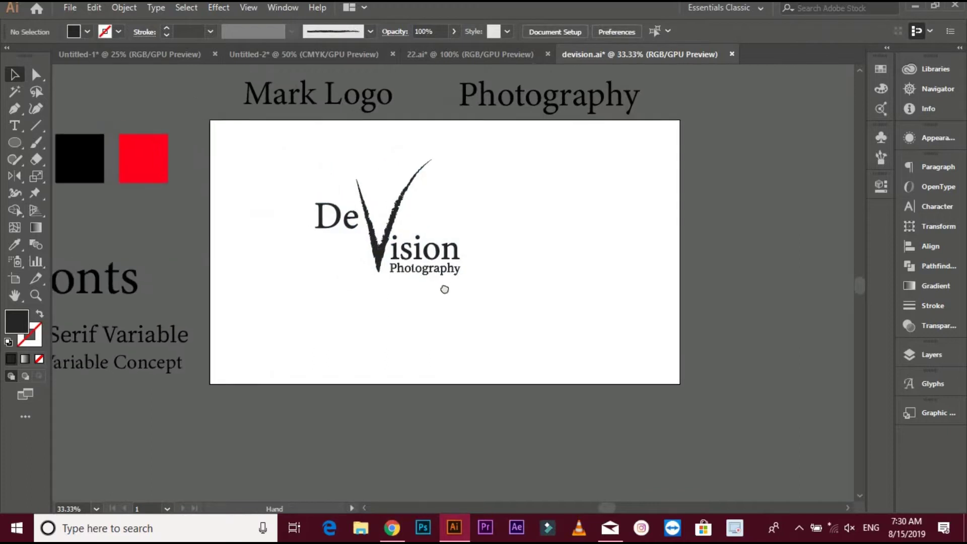
pyautogui.scroll(3, 450, 298)
pyautogui.moveTo(452, 288); pyautogui.dragTo(827, 288)
pyautogui.click(739, 146)
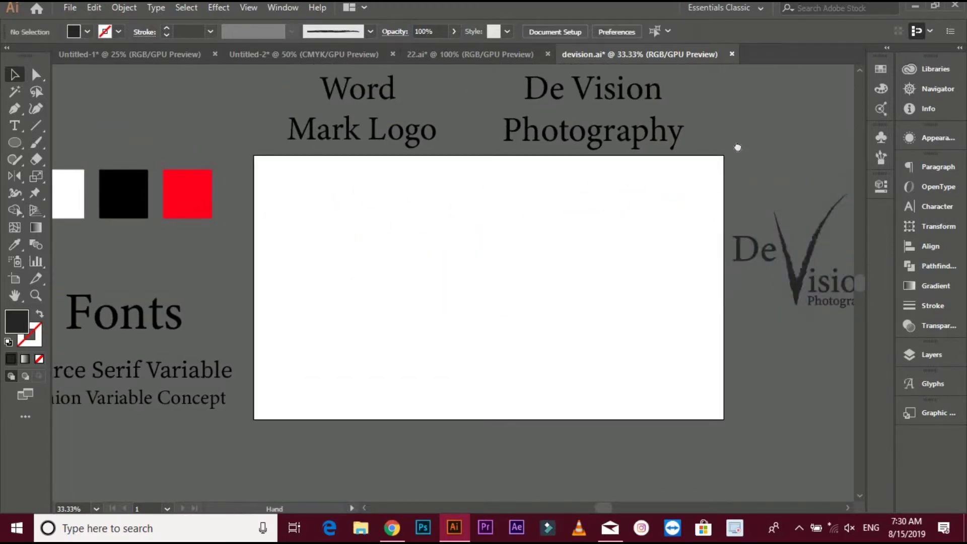
pyautogui.scroll(-3, 83, 116)
# Draw a rectangle over the artboard's top-left quarter and duplicate it into the top-right quarter
pyautogui.moveTo(15, 150); pyautogui.dragTo(121, 143)
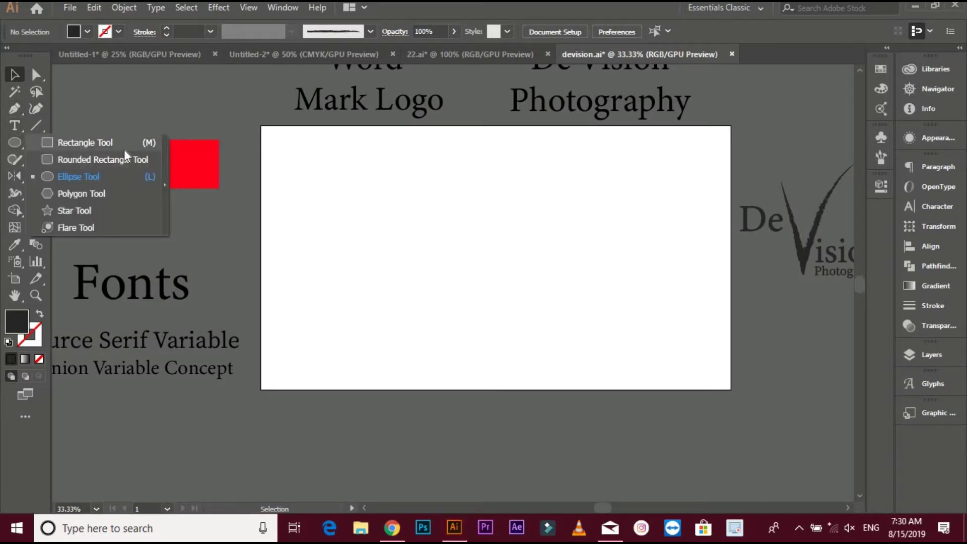
pyautogui.moveTo(261, 126)
pyautogui.mouseDown()
pyautogui.moveTo(508, 249)
pyautogui.moveTo(496, 258)
pyautogui.mouseUp()
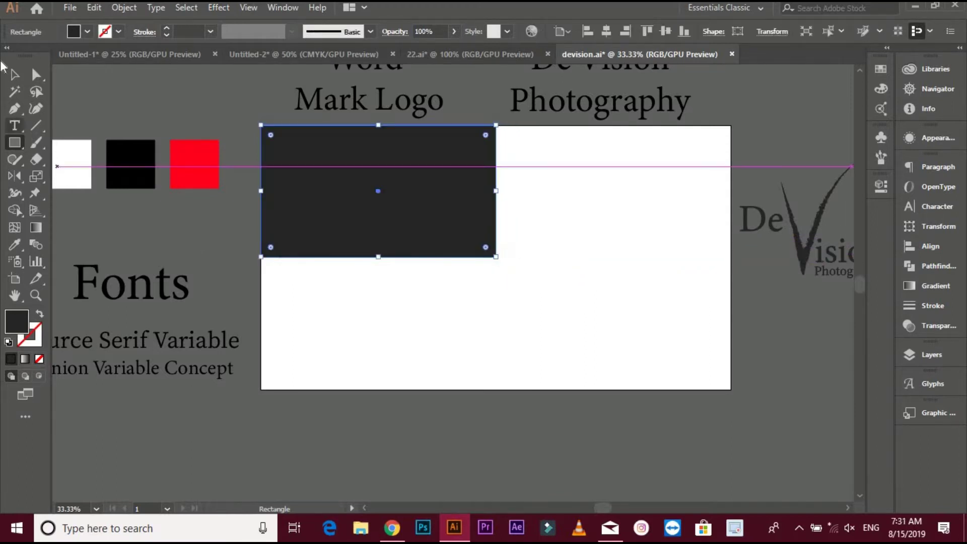
pyautogui.press('v')
pyautogui.moveTo(379, 191); pyautogui.dragTo(612, 193)
# Fill the top-left rectangle with the black swatch
pyautogui.click(296, 220)
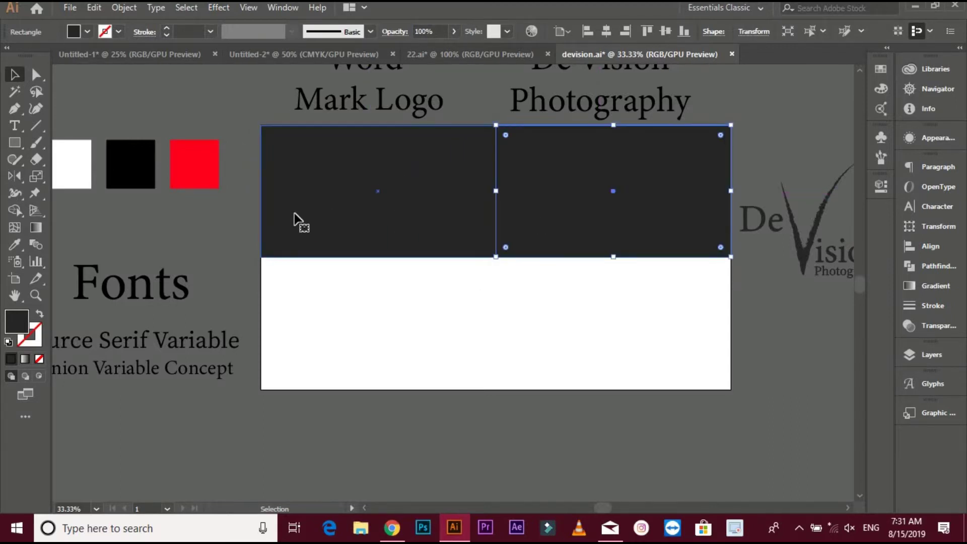
pyautogui.click(14, 245)
pyautogui.click(119, 175)
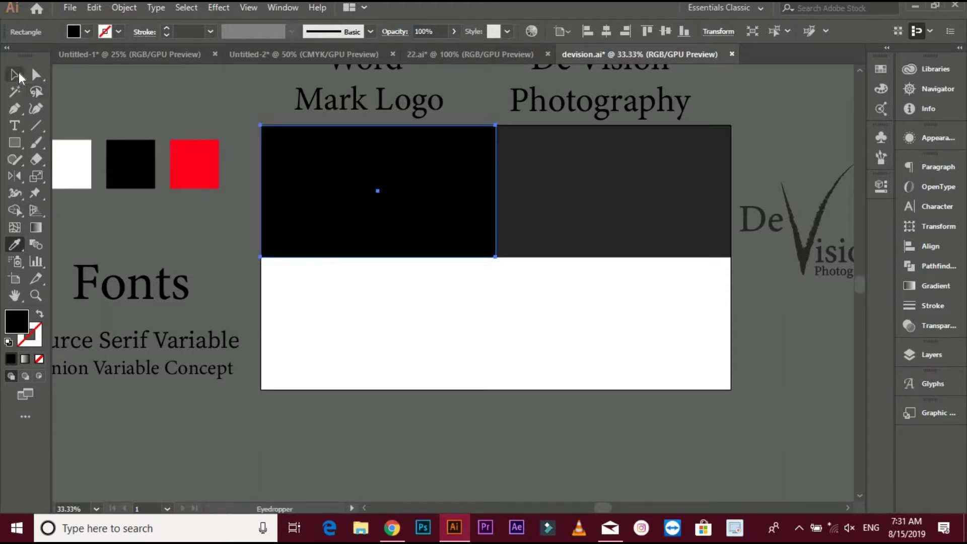
pyautogui.click(15, 74)
# Fill the top-right rectangle with the red swatch, then select the black rectangle
pyautogui.keyDown('shift'); pyautogui.click(521, 198); pyautogui.keyUp('shift')
pyautogui.keyDown('shift'); pyautogui.click(384, 225); pyautogui.keyUp('shift')
pyautogui.click(15, 245)
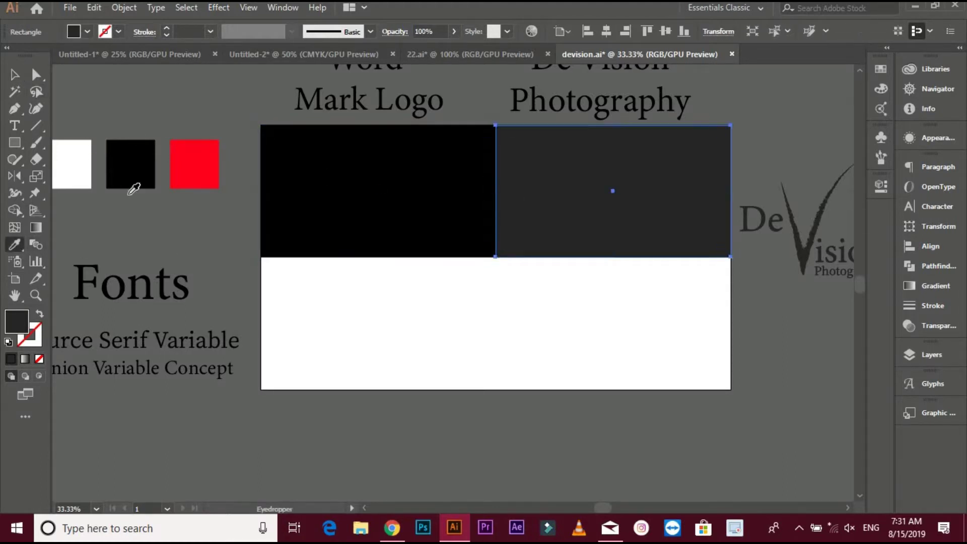
pyautogui.click(187, 170)
pyautogui.click(15, 74)
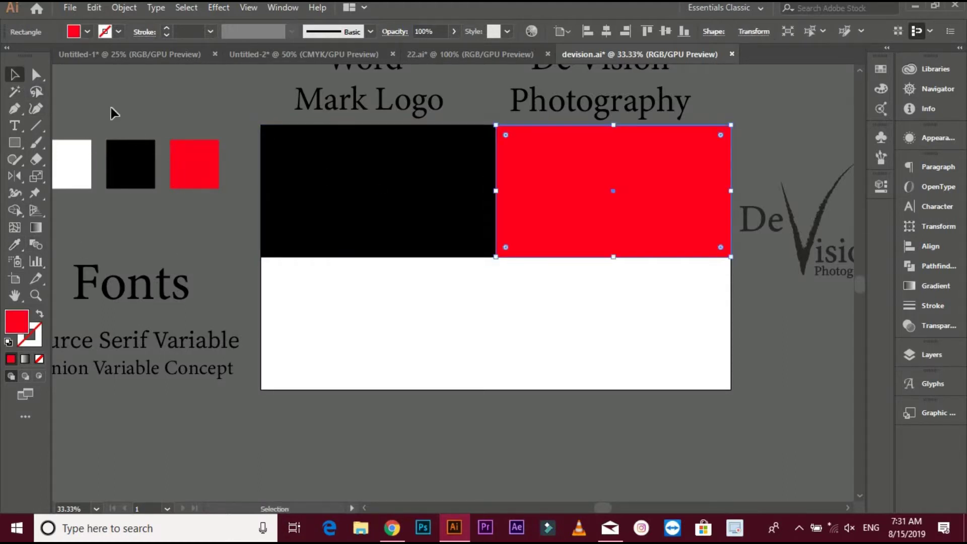
pyautogui.click(241, 161)
pyautogui.click(360, 252)
# Copy the black rectangle straight down and stretch it across the full artboard width
pyautogui.moveTo(363, 275)
pyautogui.mouseDown()
pyautogui.moveTo(356, 380)
pyautogui.moveTo(367, 363)
pyautogui.mouseUp()
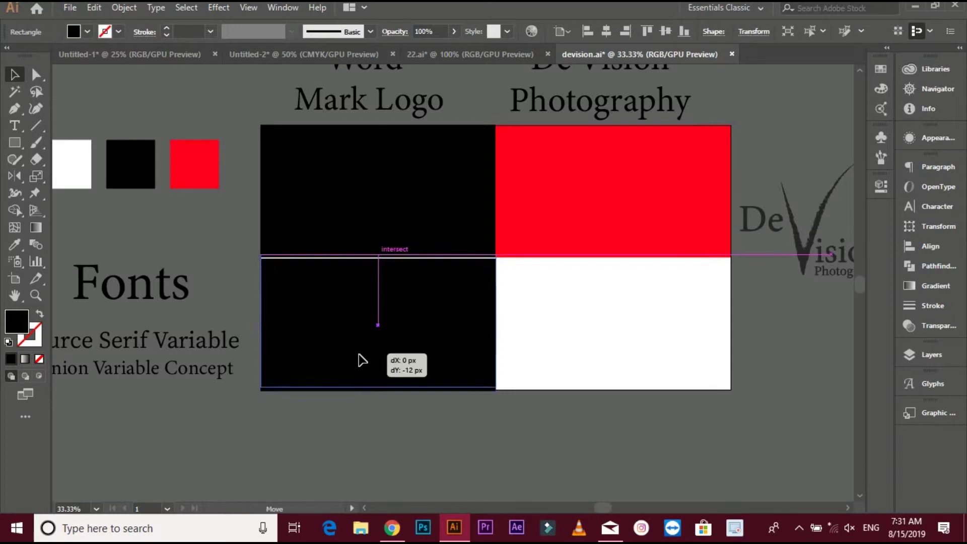
pyautogui.click(425, 421)
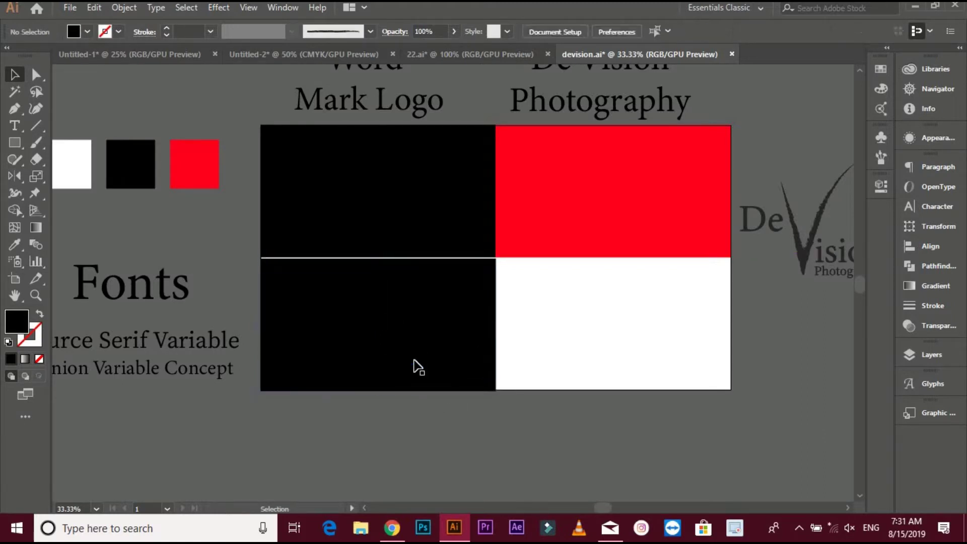
pyautogui.moveTo(414, 365); pyautogui.dragTo(414, 361)
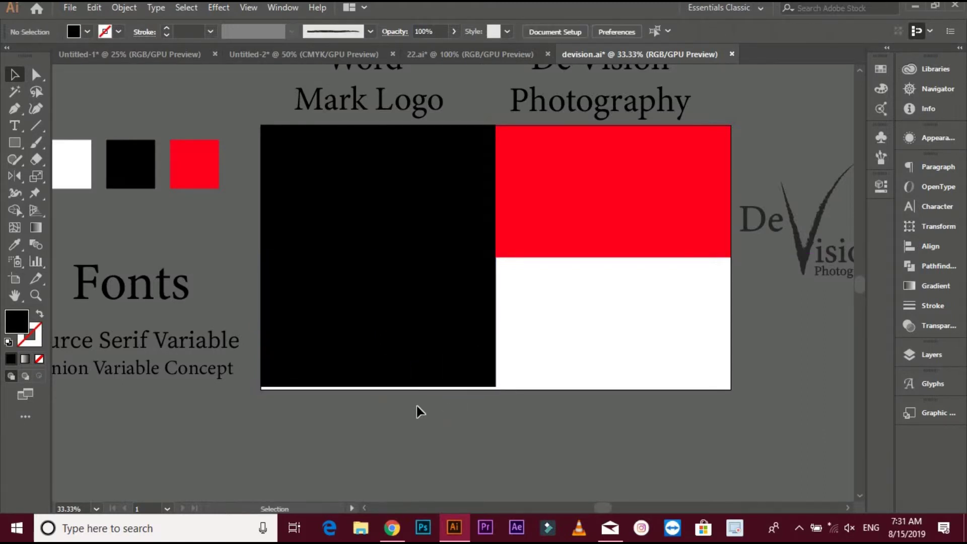
pyautogui.click(382, 388)
pyautogui.moveTo(380, 388); pyautogui.dragTo(379, 390)
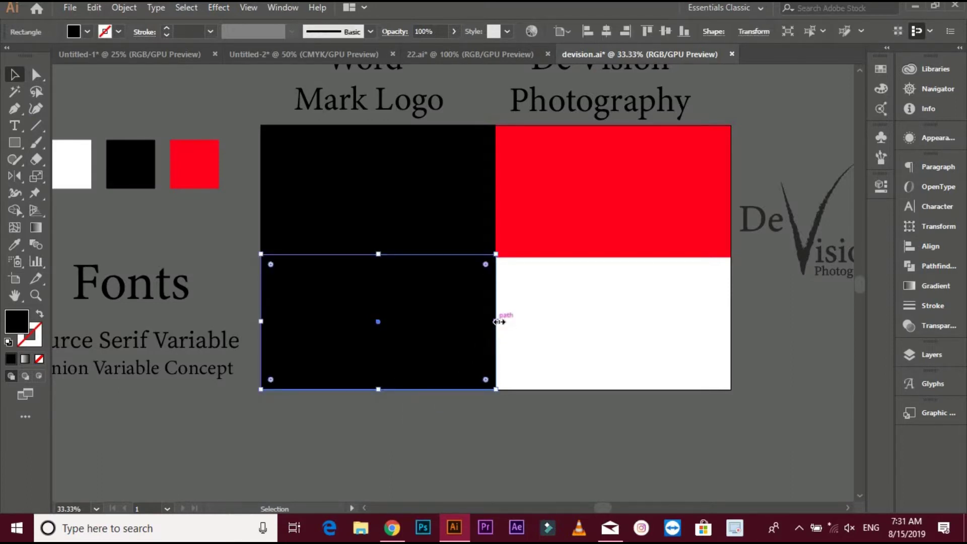
pyautogui.moveTo(517, 324); pyautogui.dragTo(736, 335)
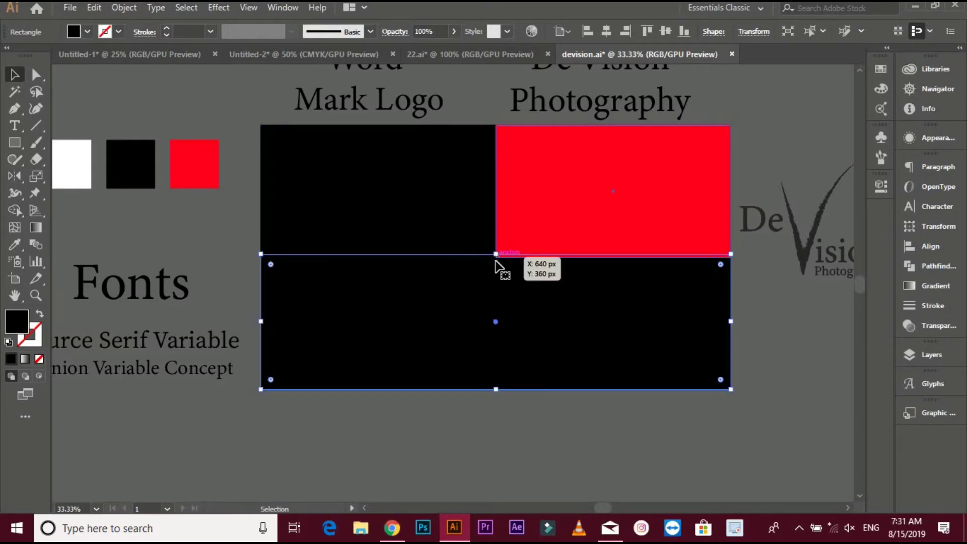
pyautogui.moveTo(496, 256); pyautogui.dragTo(494, 257)
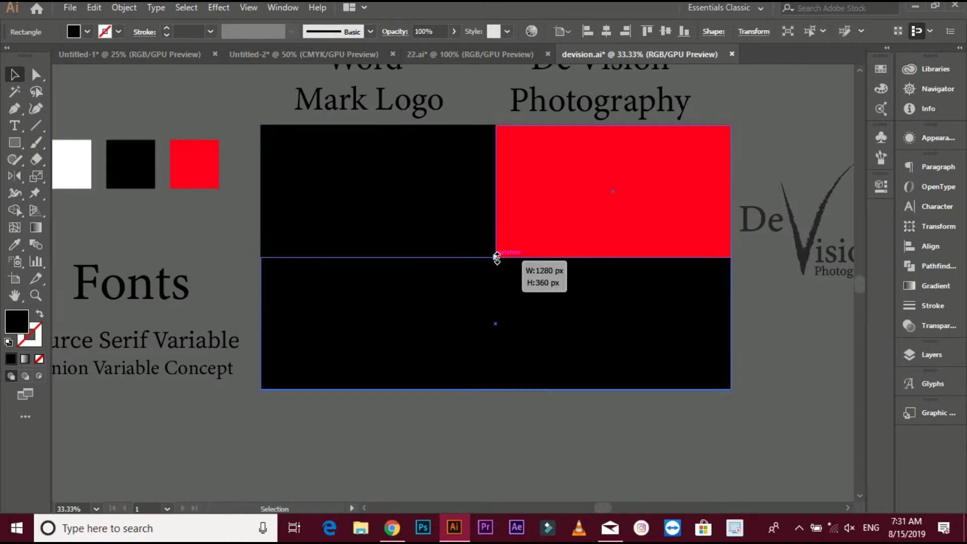
pyautogui.click(485, 418)
pyautogui.moveTo(484, 417); pyautogui.dragTo(455, 423)
# Set the lower rectangle's fill to light grey EAEAEA
pyautogui.click(450, 347)
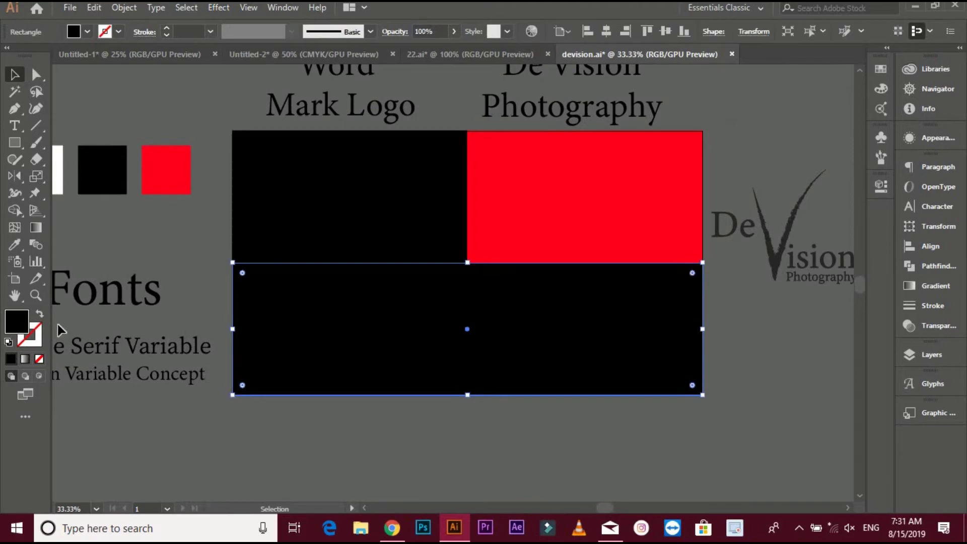
pyautogui.doubleClick(12, 325)
pyautogui.moveTo(504, 237)
pyautogui.mouseDown()
pyautogui.moveTo(495, 203)
pyautogui.moveTo(504, 201)
pyautogui.mouseUp()
pyautogui.click(807, 197)
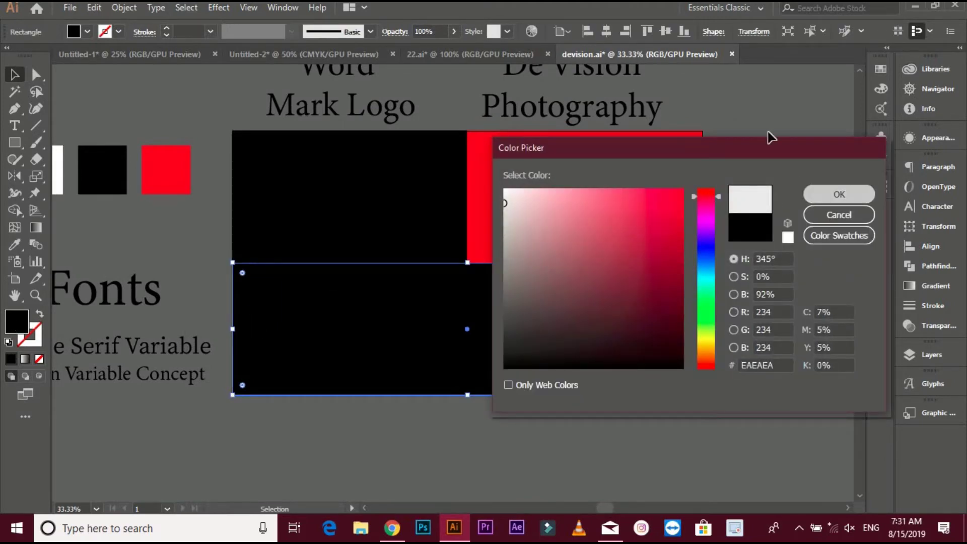
pyautogui.click(745, 123)
pyautogui.scroll(-1, 746, 123)
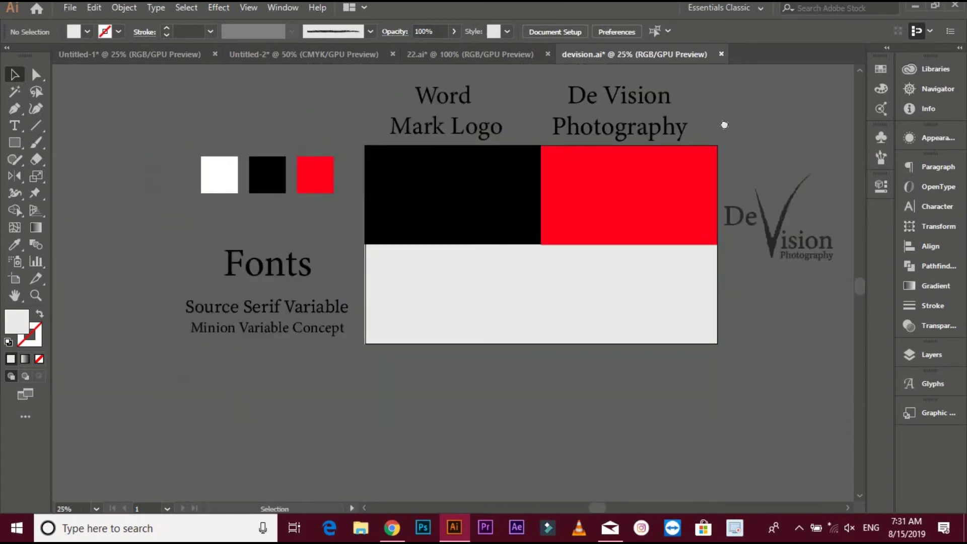
pyautogui.hscroll(1, 756, 255)
# Place the logo on the black panel, bring it to front, and shrink it to fit
pyautogui.moveTo(705, 224)
pyautogui.mouseDown()
pyautogui.moveTo(446, 227)
pyautogui.moveTo(437, 200)
pyautogui.mouseUp()
pyautogui.rightClick(436, 200)
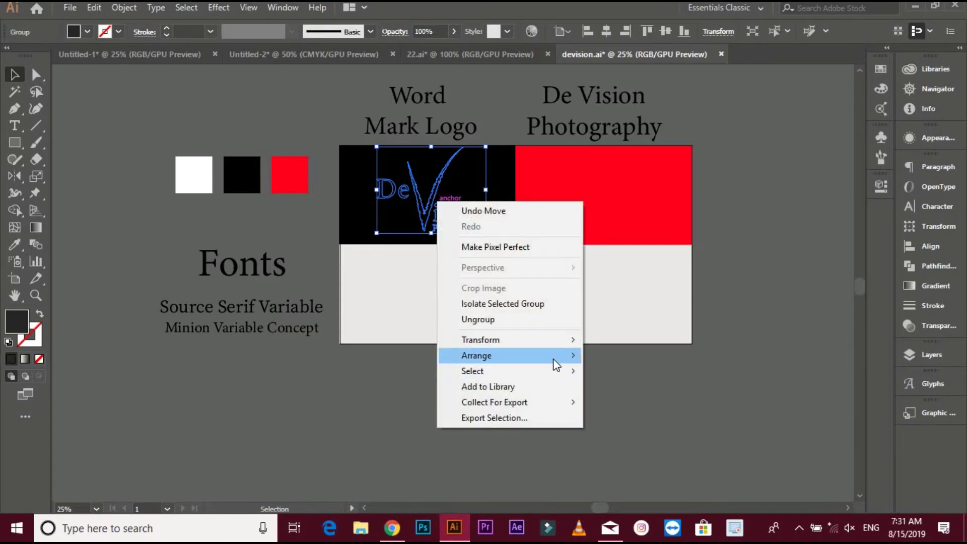
pyautogui.moveTo(492, 355)
pyautogui.click(612, 356)
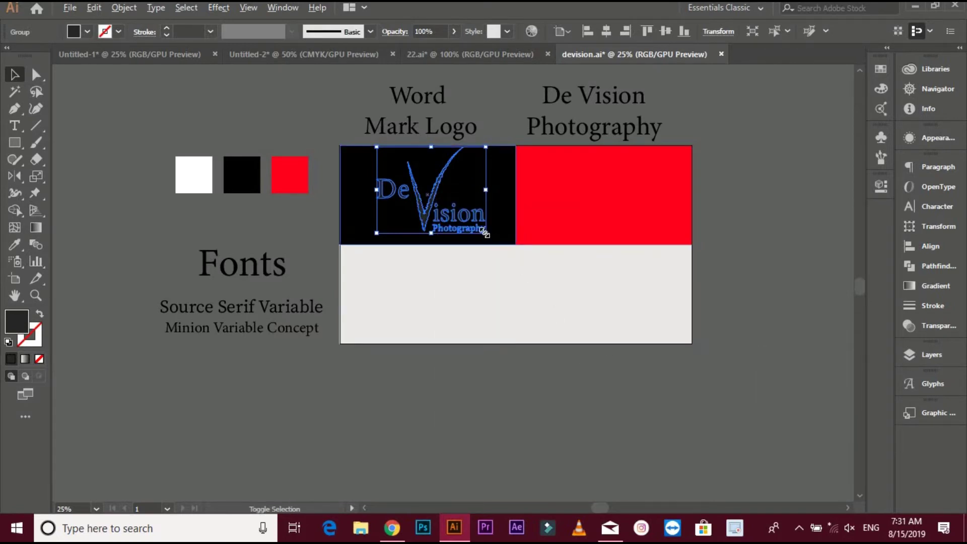
pyautogui.moveTo(483, 233); pyautogui.dragTo(477, 227)
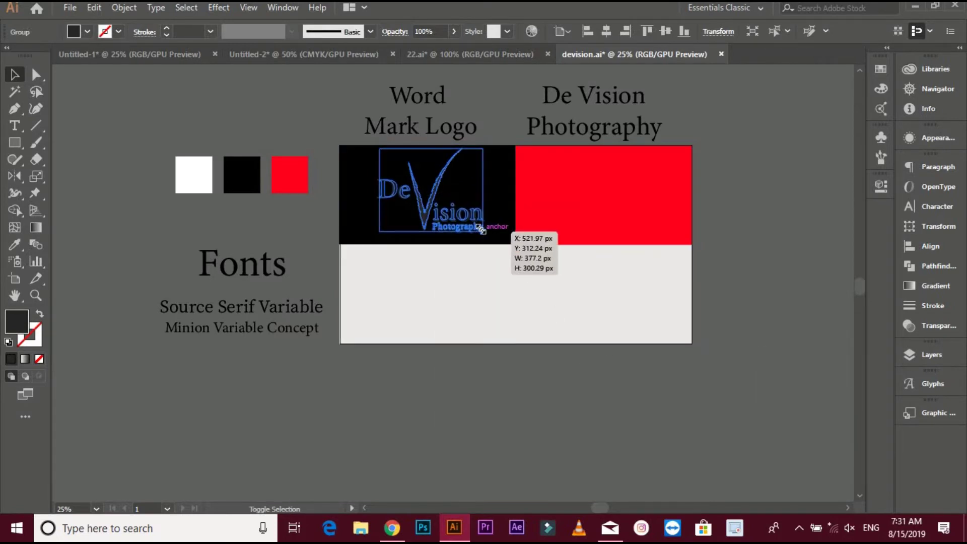
# Make the logo white from the white swatch and drag a copy toward the red panel
pyautogui.click(15, 245)
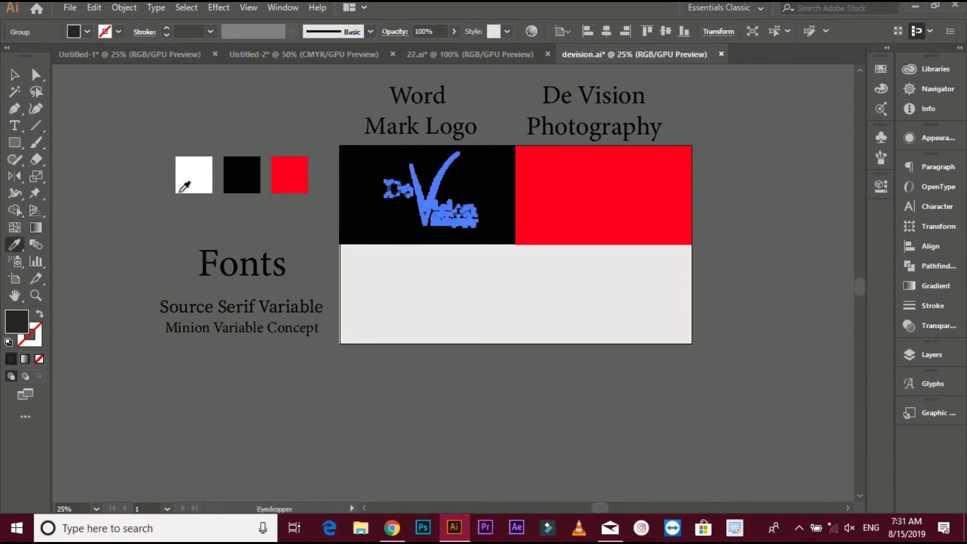
pyautogui.click(202, 178)
pyautogui.press('v')
pyautogui.click(104, 104)
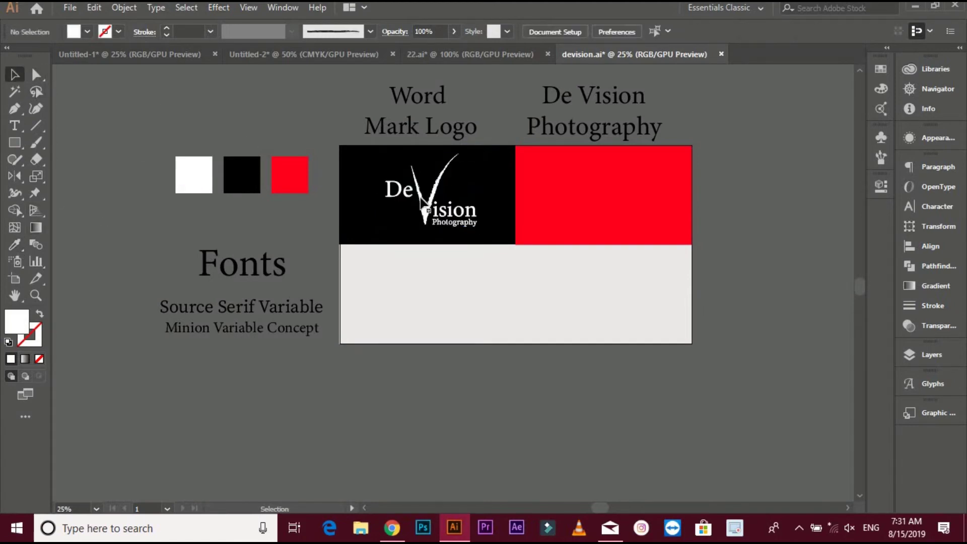
pyautogui.moveTo(466, 208); pyautogui.dragTo(555, 208)
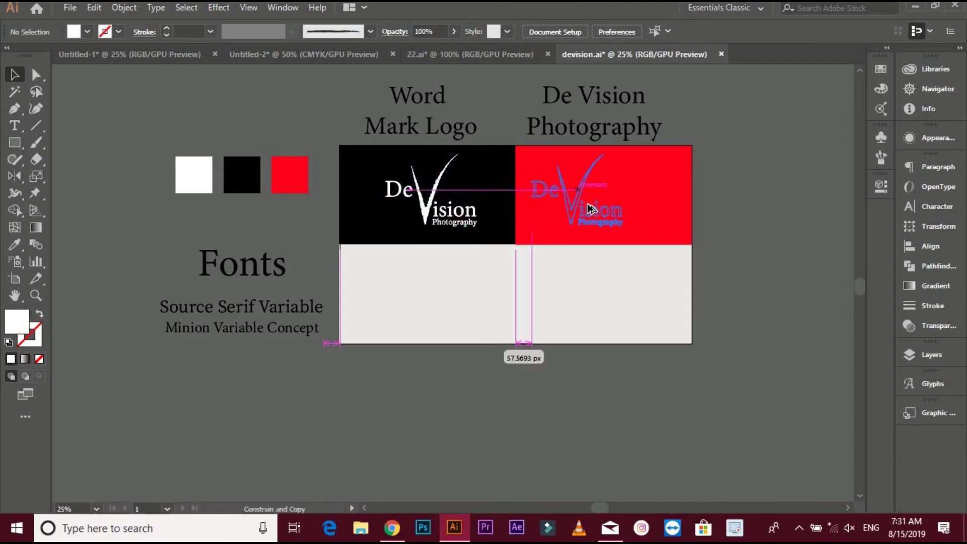
# Position the logo copy inside the red panel and turn it black
pyautogui.moveTo(556, 208); pyautogui.dragTo(645, 209)
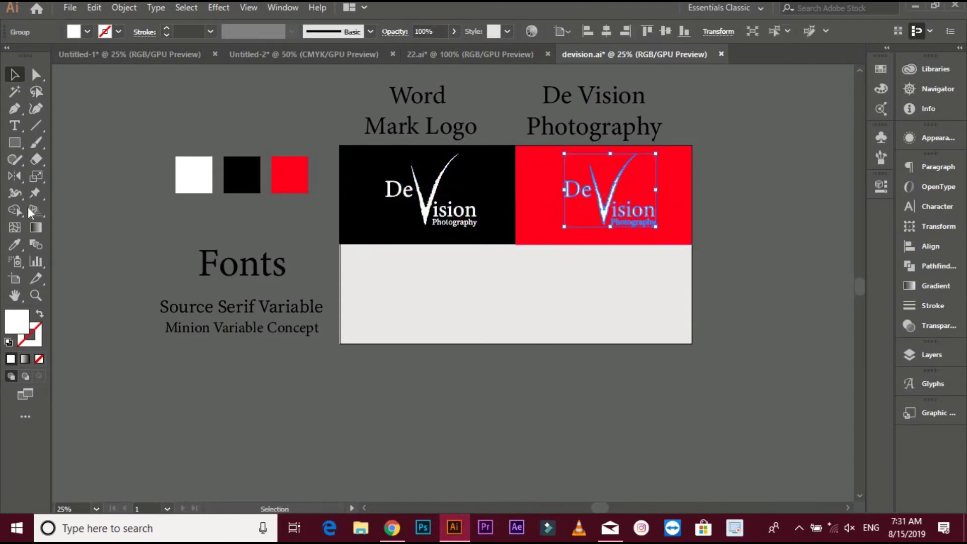
pyautogui.click(14, 245)
pyautogui.click(276, 177)
pyautogui.click(245, 169)
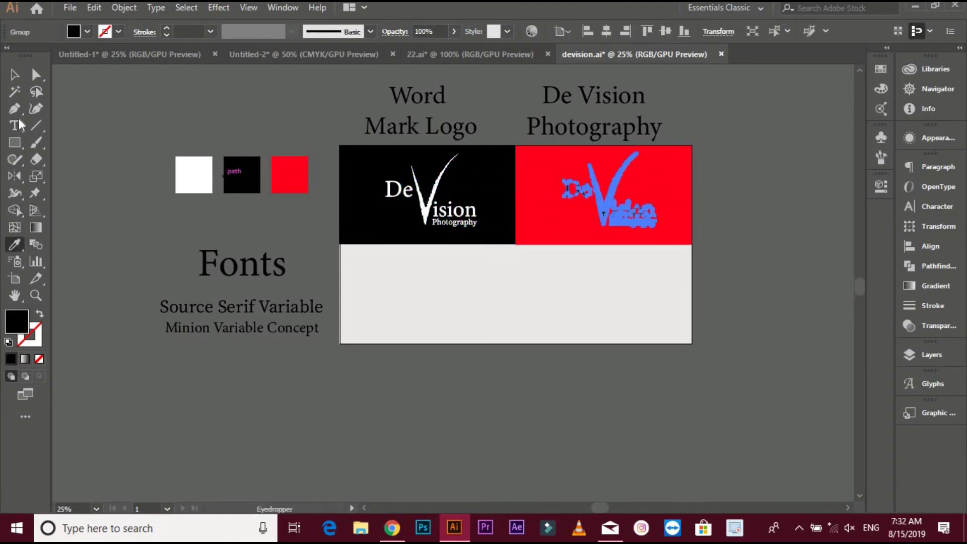
pyautogui.click(15, 75)
# Copy the logo down into the grey panel and give it the red swatch's fill
pyautogui.moveTo(609, 232); pyautogui.dragTo(516, 322)
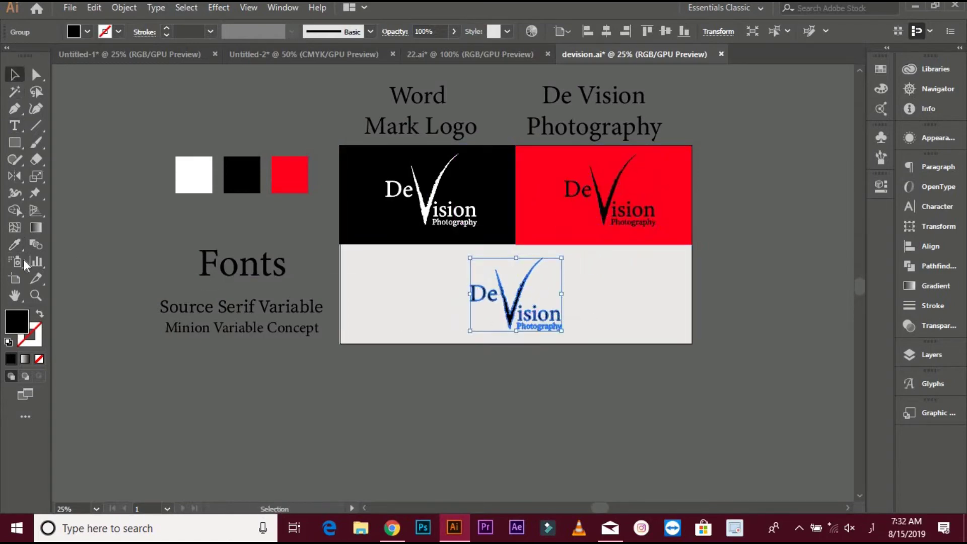
pyautogui.click(15, 244)
pyautogui.click(301, 172)
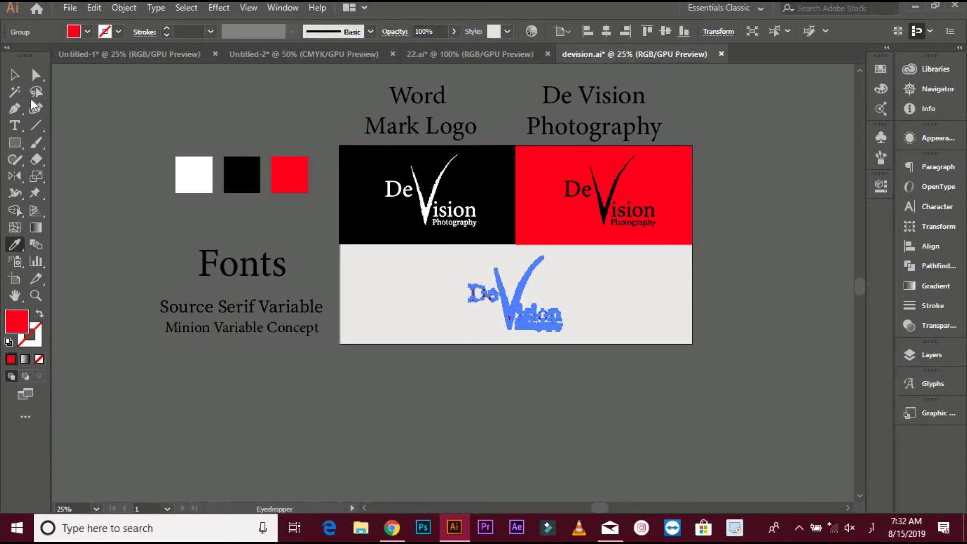
pyautogui.press('v')
pyautogui.click(126, 101)
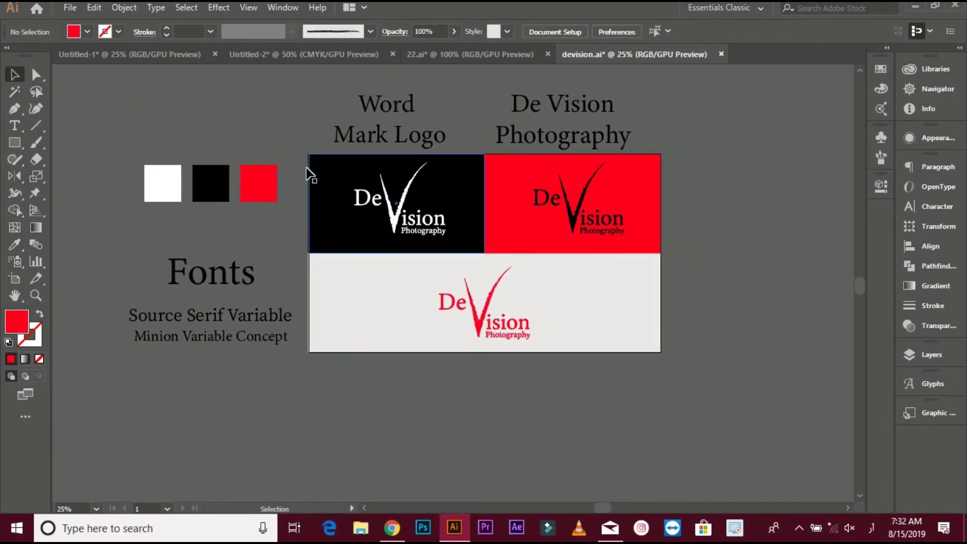
# Centre the logos horizontally and vertically within the black and red panels
pyautogui.click(468, 204)
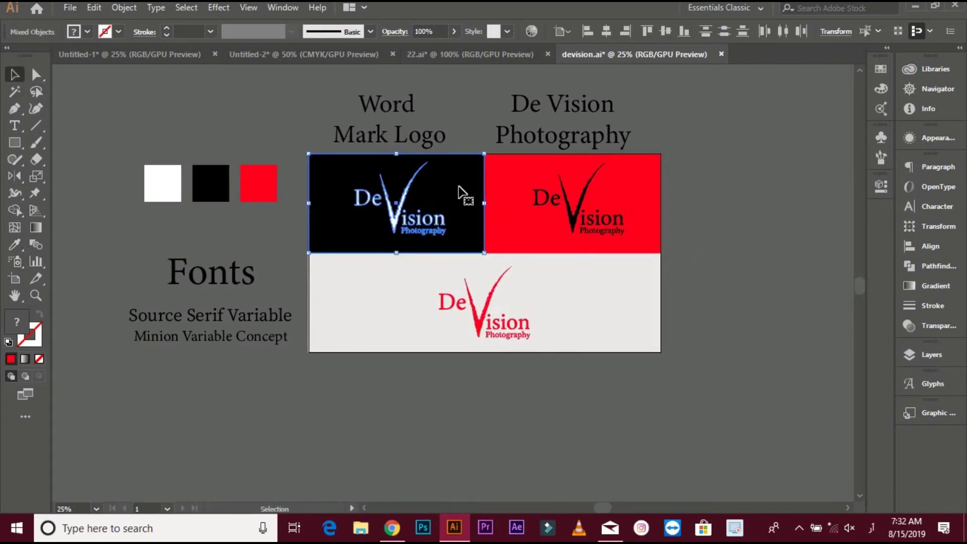
pyautogui.click(600, 32)
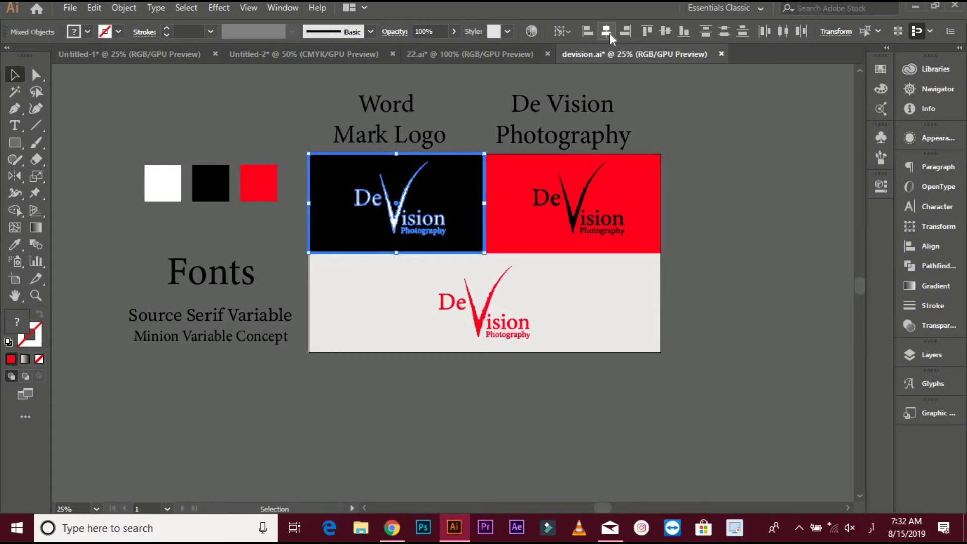
pyautogui.click(735, 170)
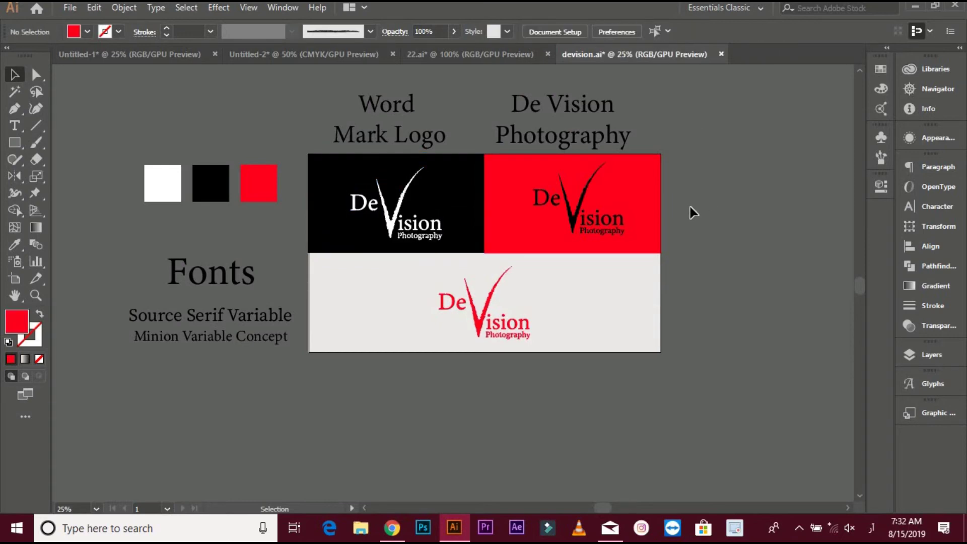
pyautogui.click(628, 201)
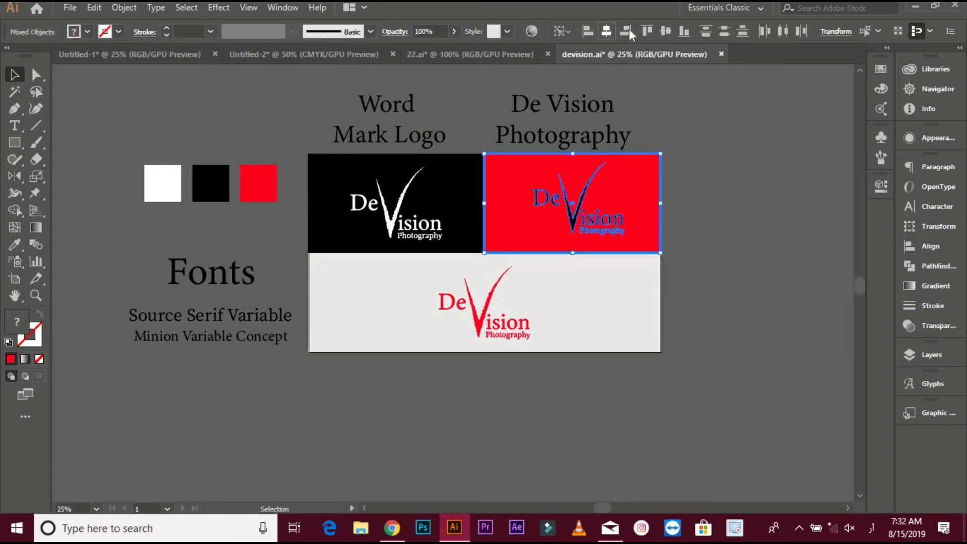
pyautogui.click(606, 31)
pyautogui.click(665, 31)
pyautogui.click(776, 276)
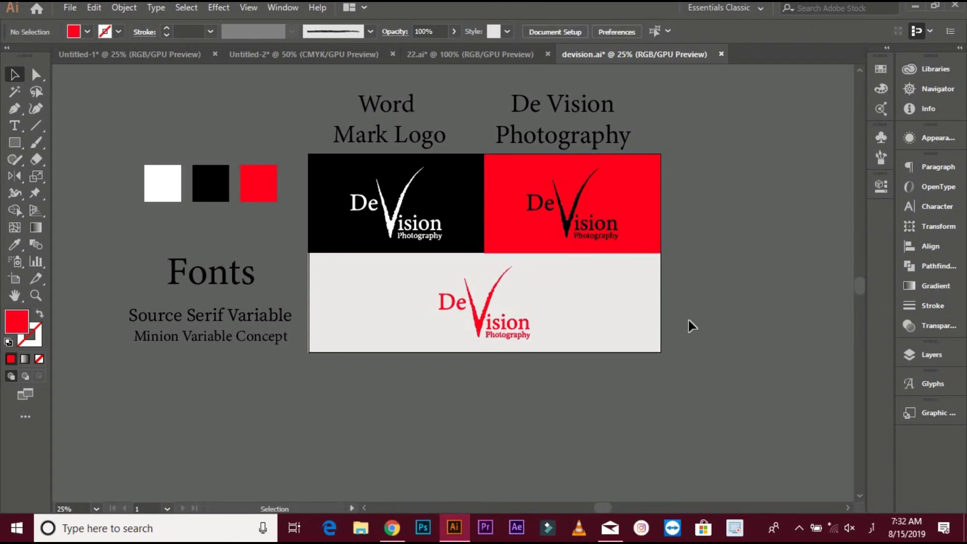
# Centre the red logo on the grey panel, using the panel as key object
pyautogui.click(551, 312)
pyautogui.click(585, 287)
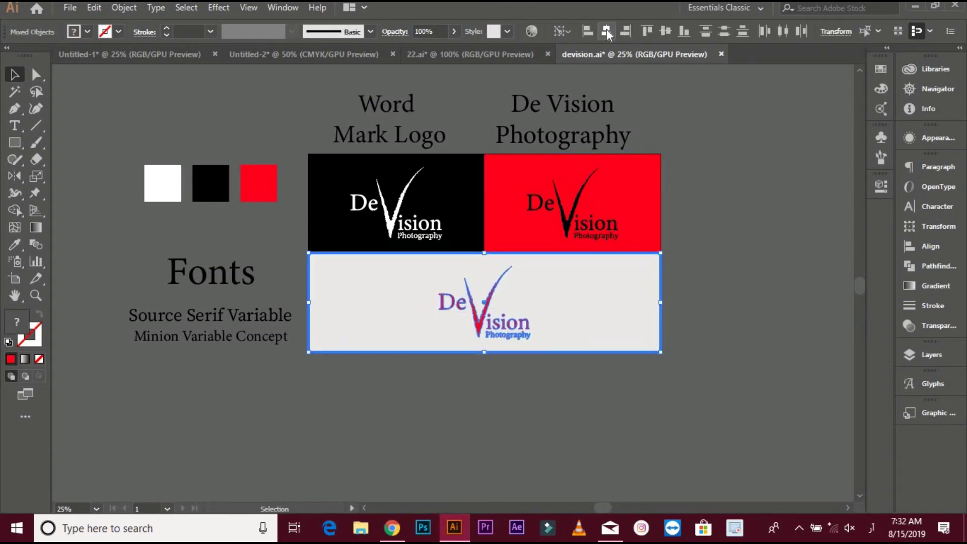
pyautogui.click(752, 201)
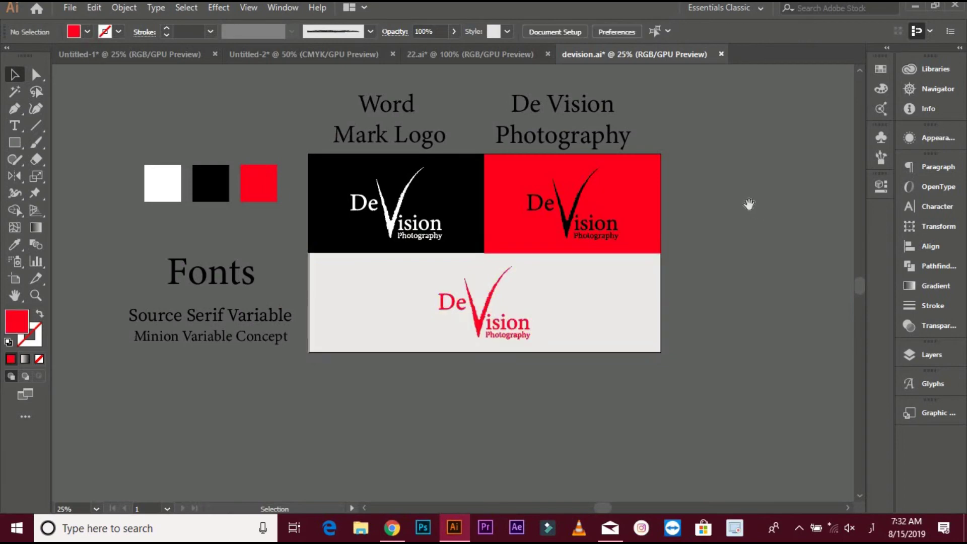
pyautogui.moveTo(749, 205)
pyautogui.mouseDown()
pyautogui.moveTo(741, 214)
pyautogui.moveTo(790, 203)
pyautogui.moveTo(773, 212)
pyautogui.mouseUp()
pyautogui.scroll(1, 741, 214)
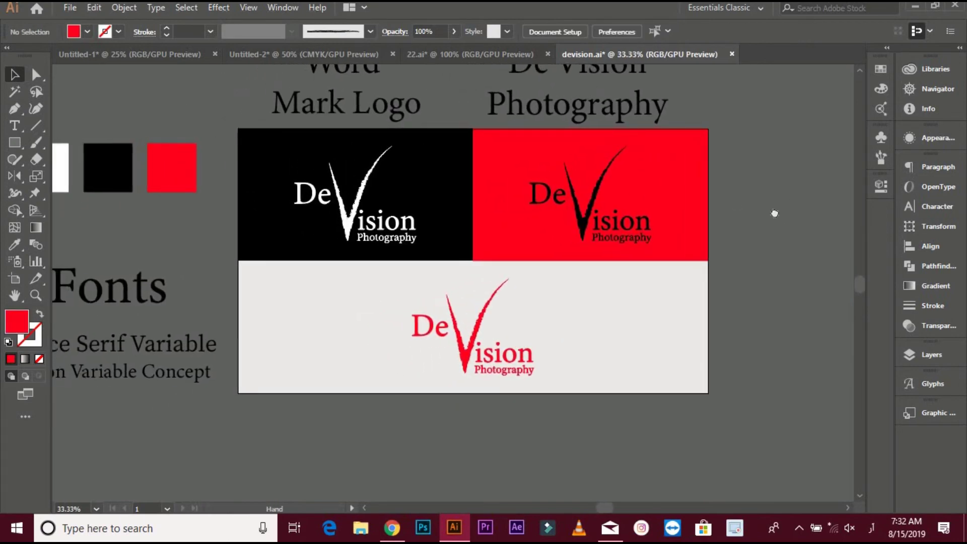